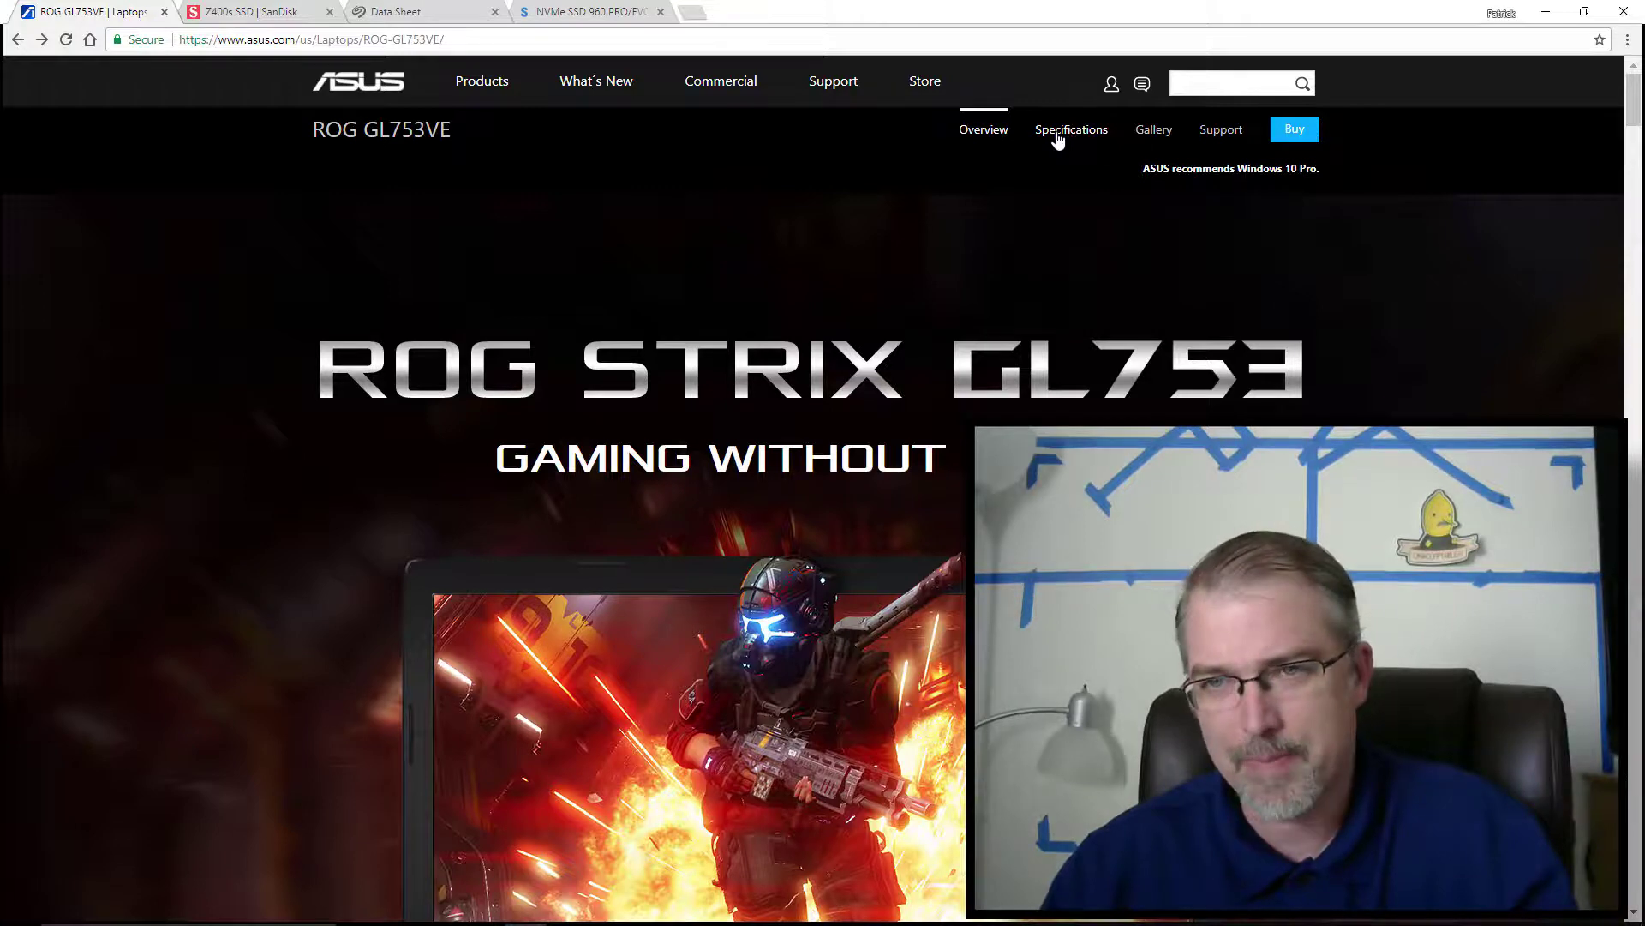
Highlight the 5400RPM hard drive speed, then the 128GB SSD capacity, on the laptop's spec page
click(1057, 135)
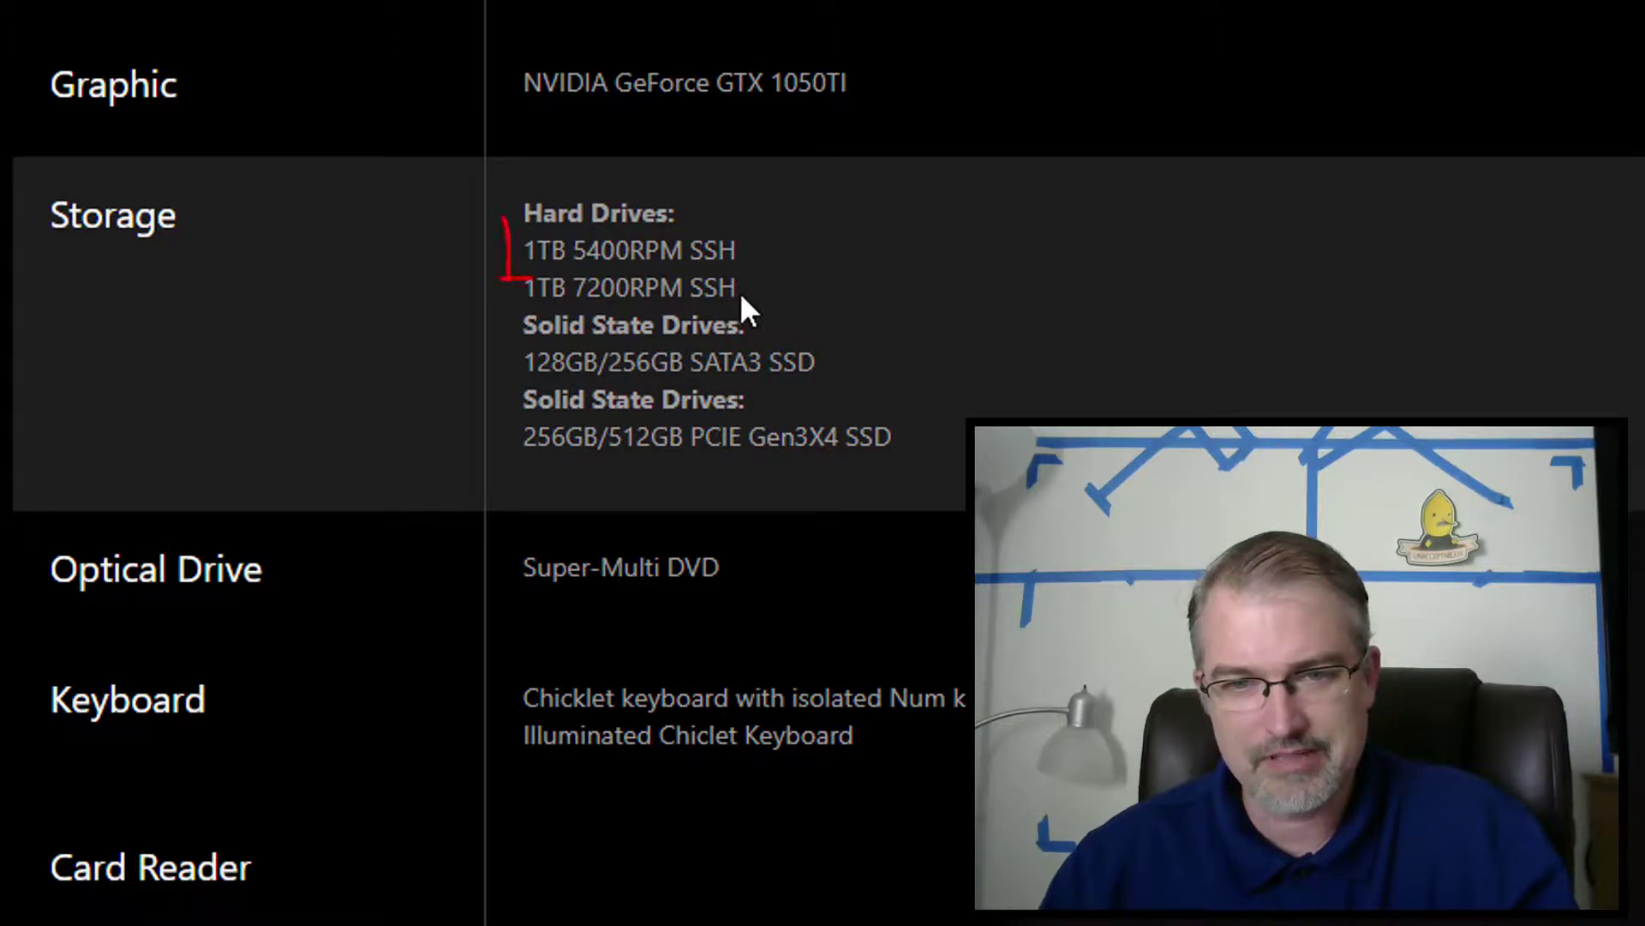
drag(575, 250, 659, 250)
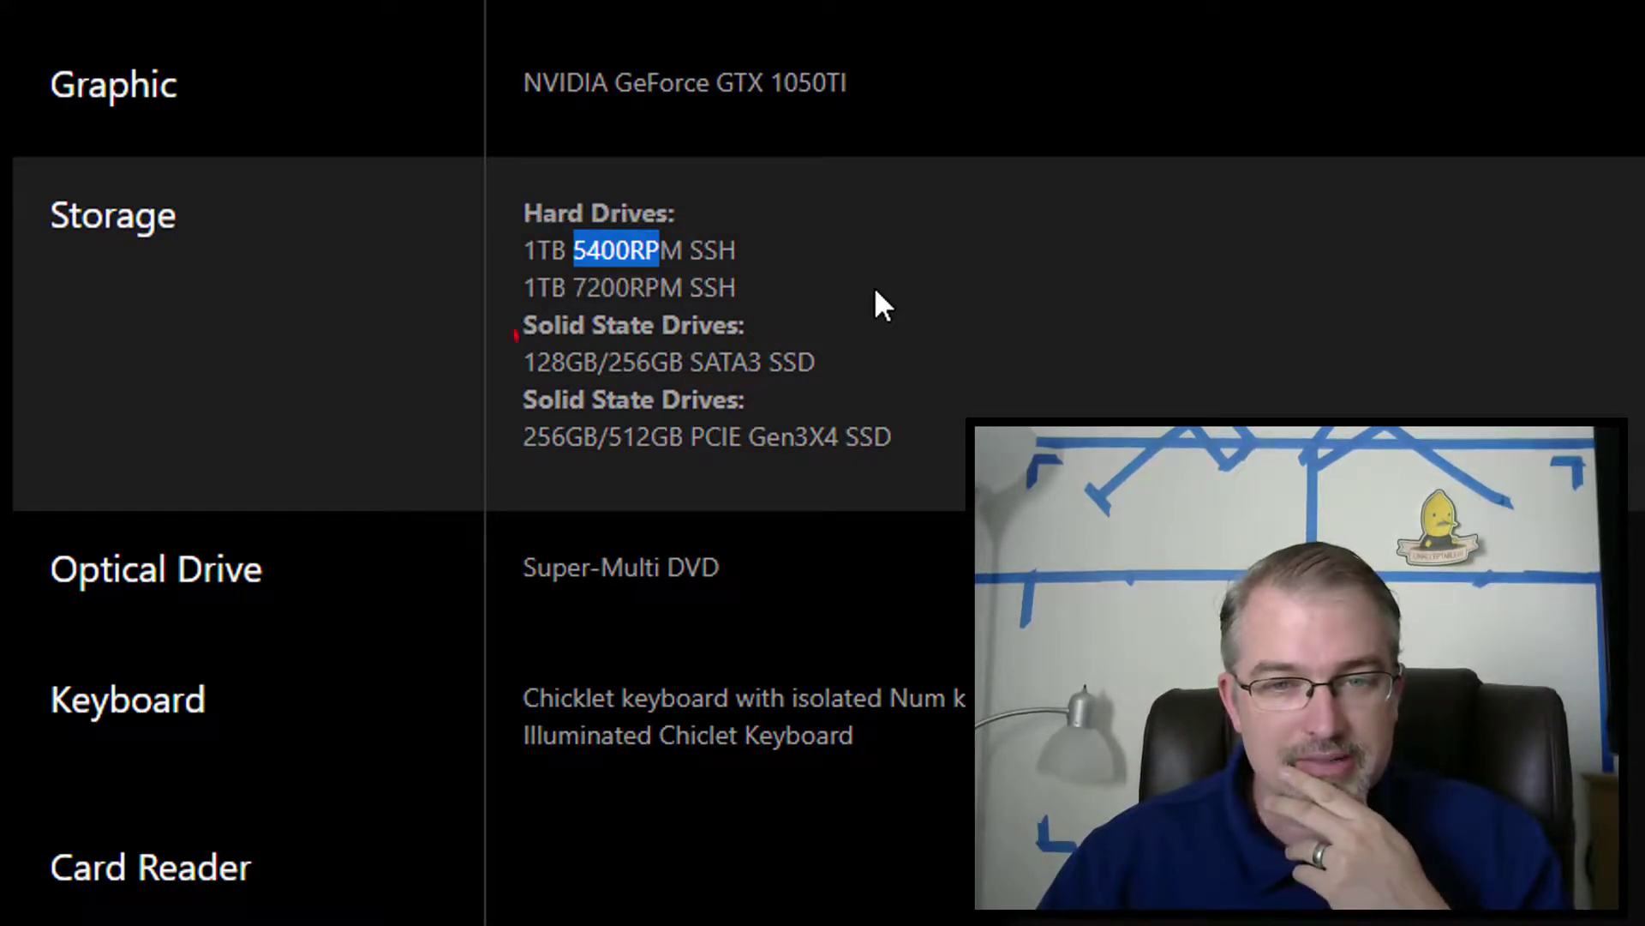
click(599, 369)
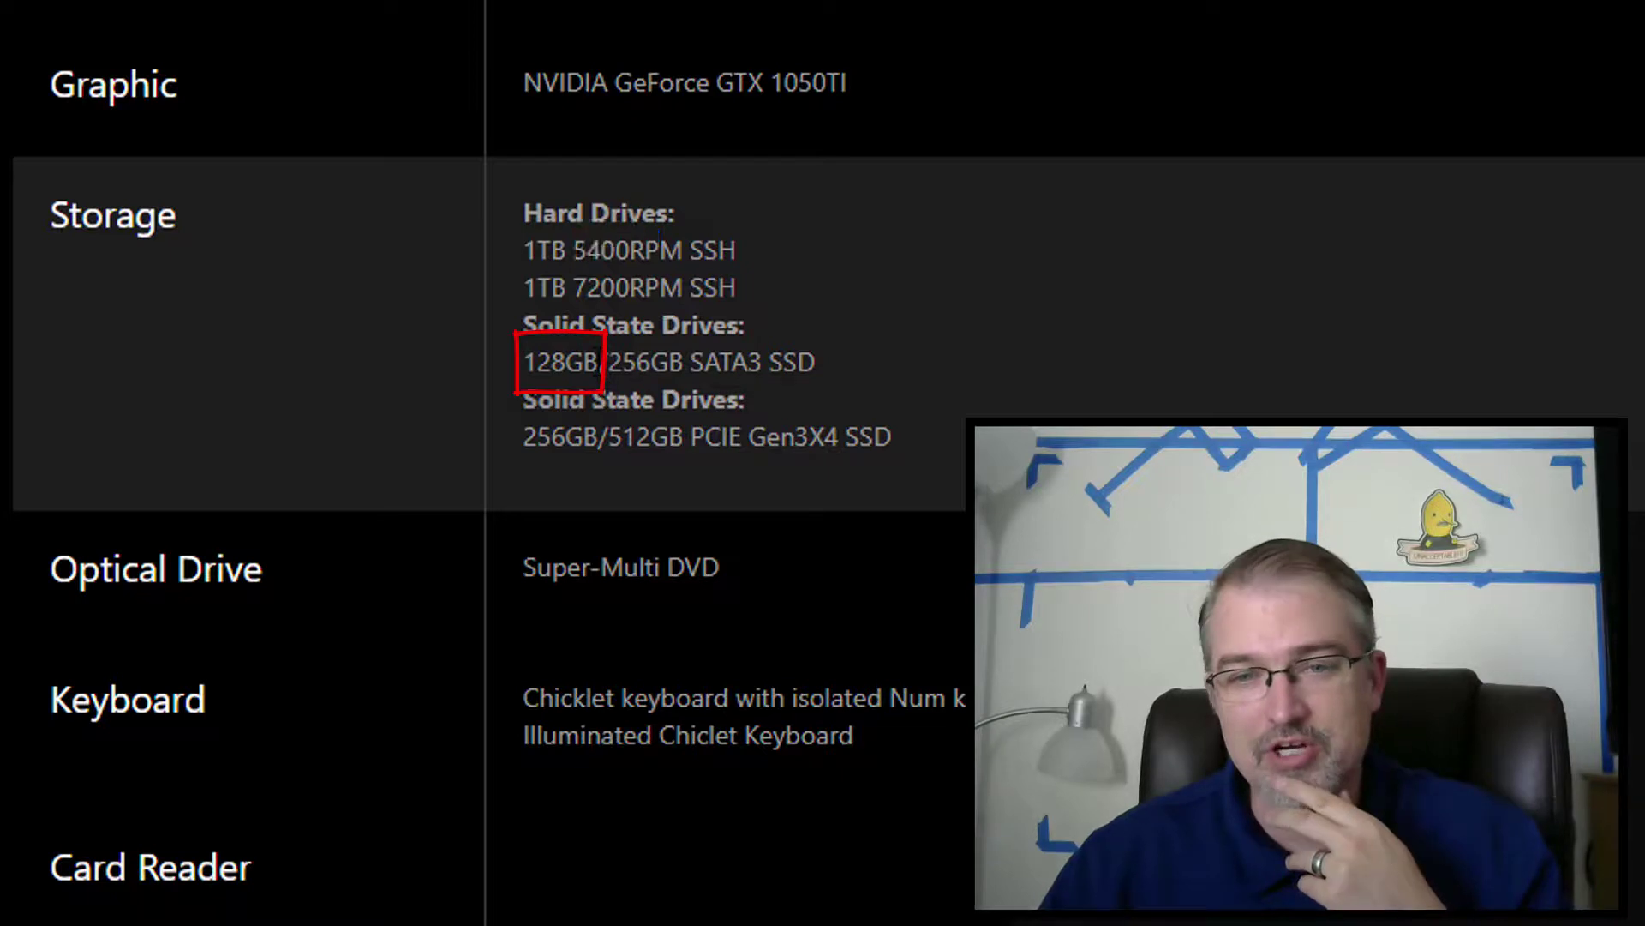
drag(598, 369, 521, 362)
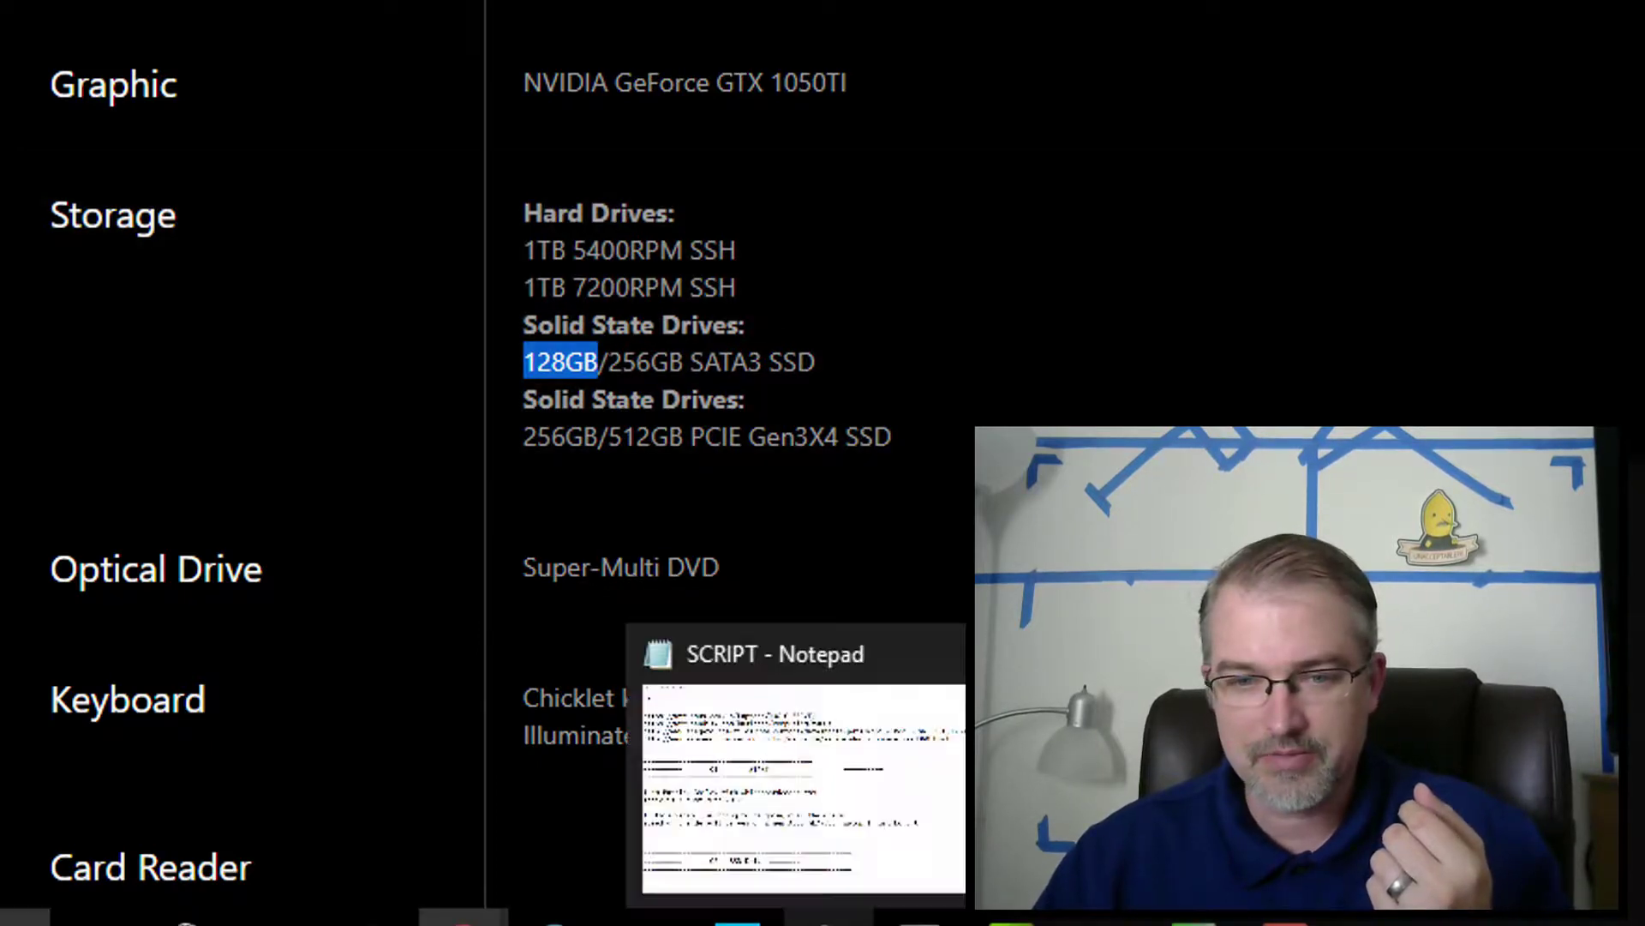
mouse_move(557, 916)
click(754, 848)
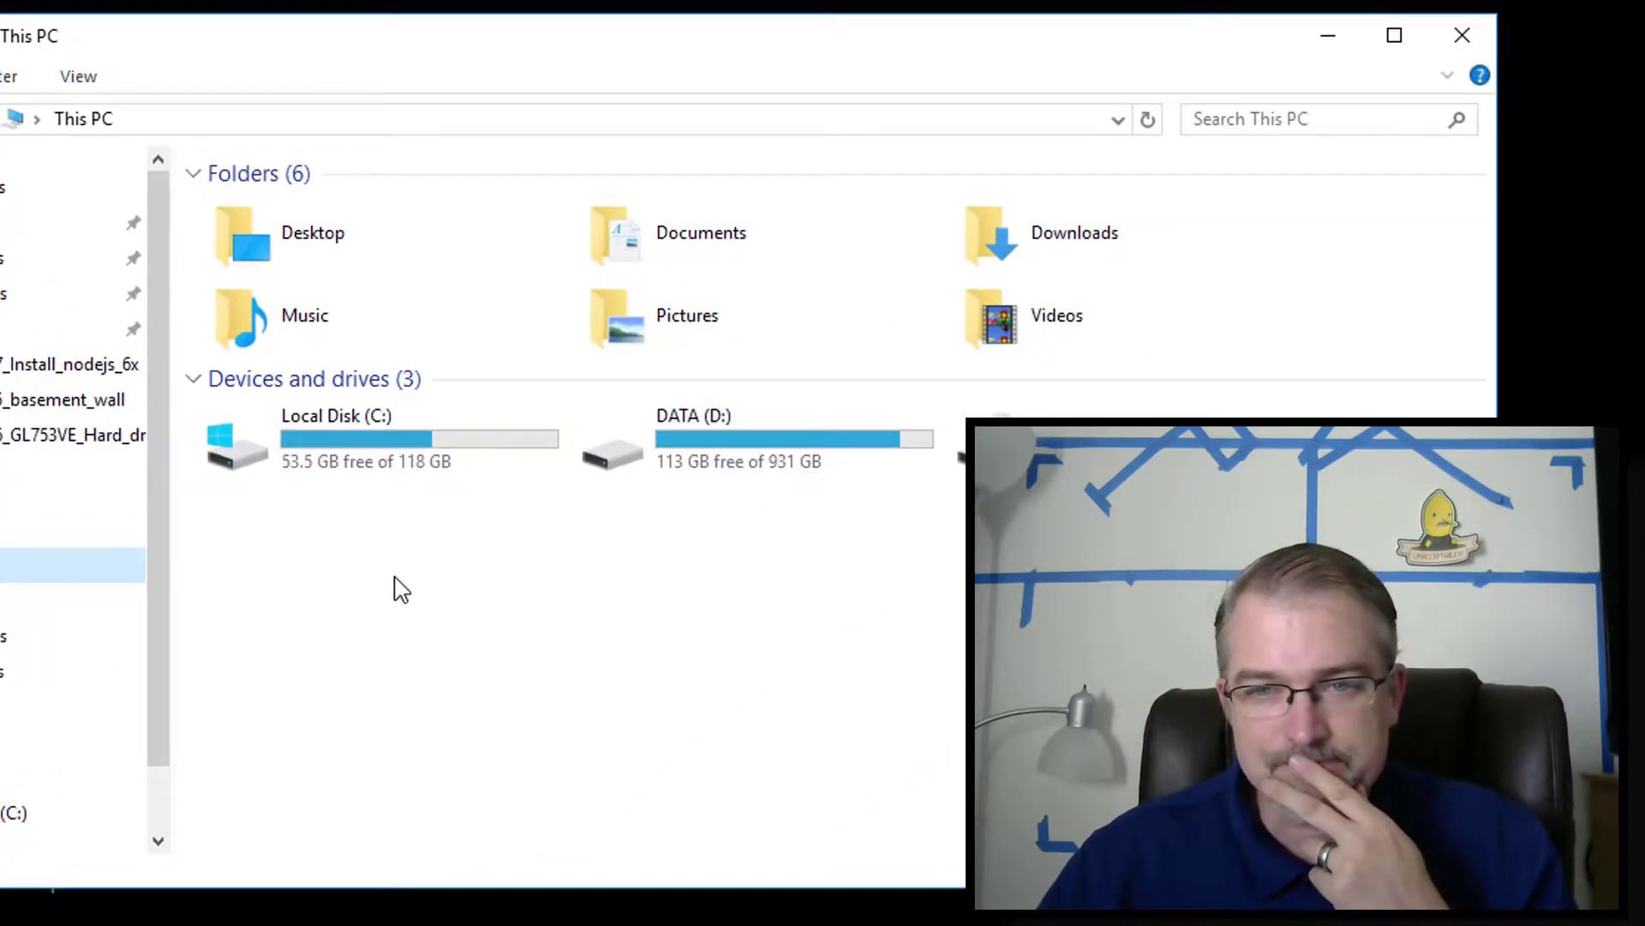
click(391, 470)
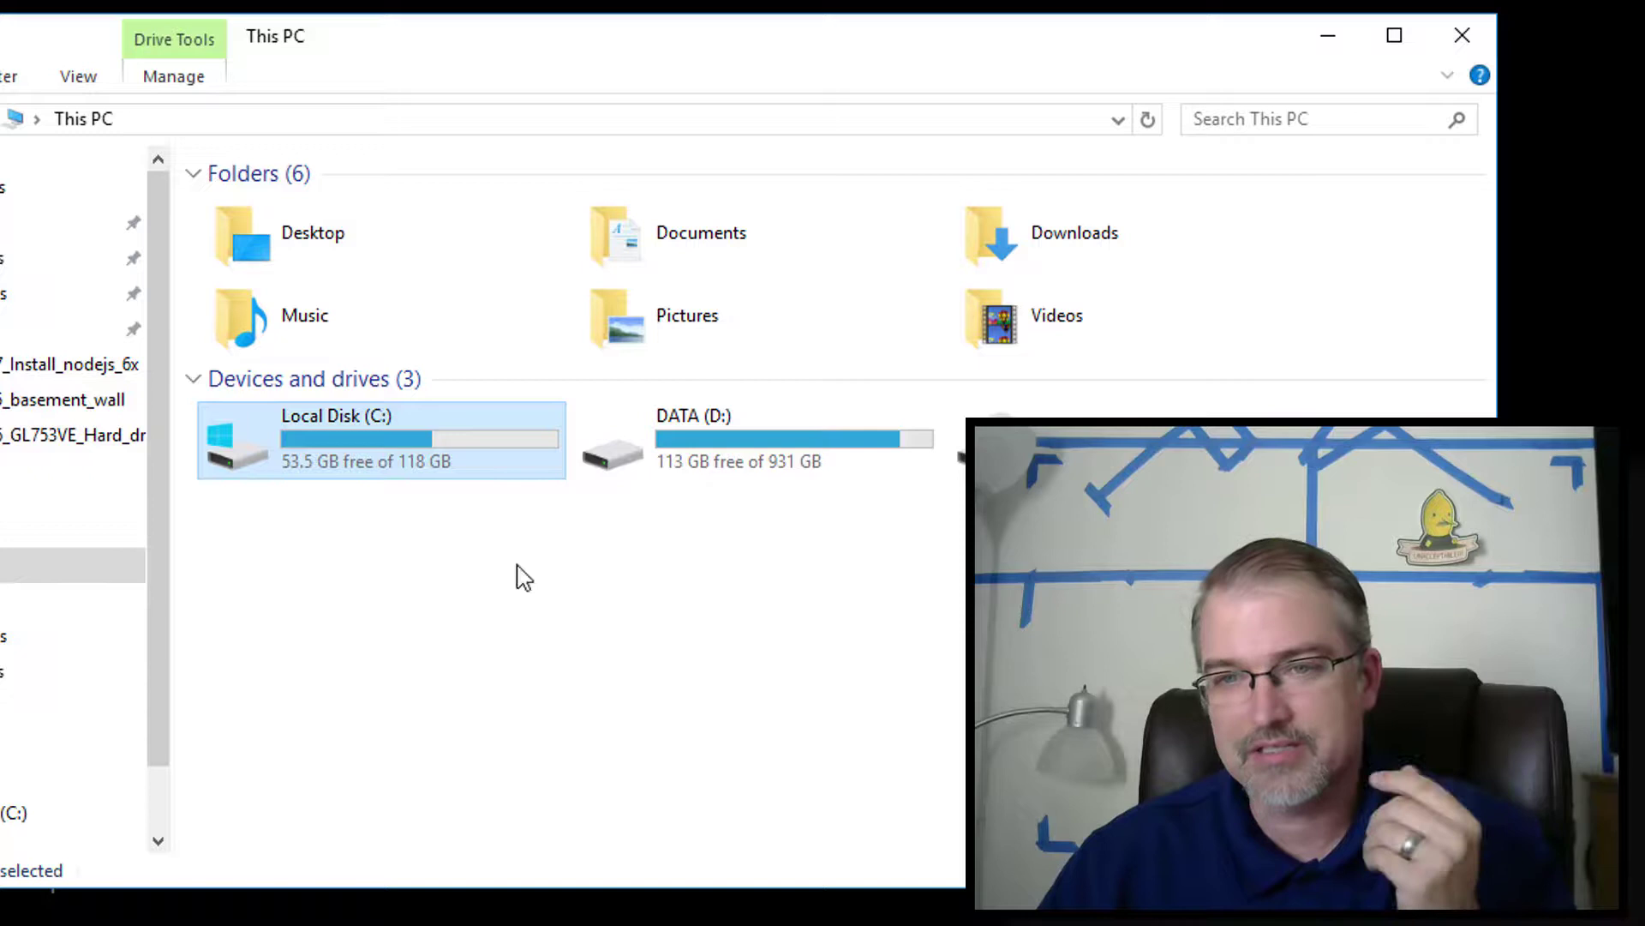
click(780, 472)
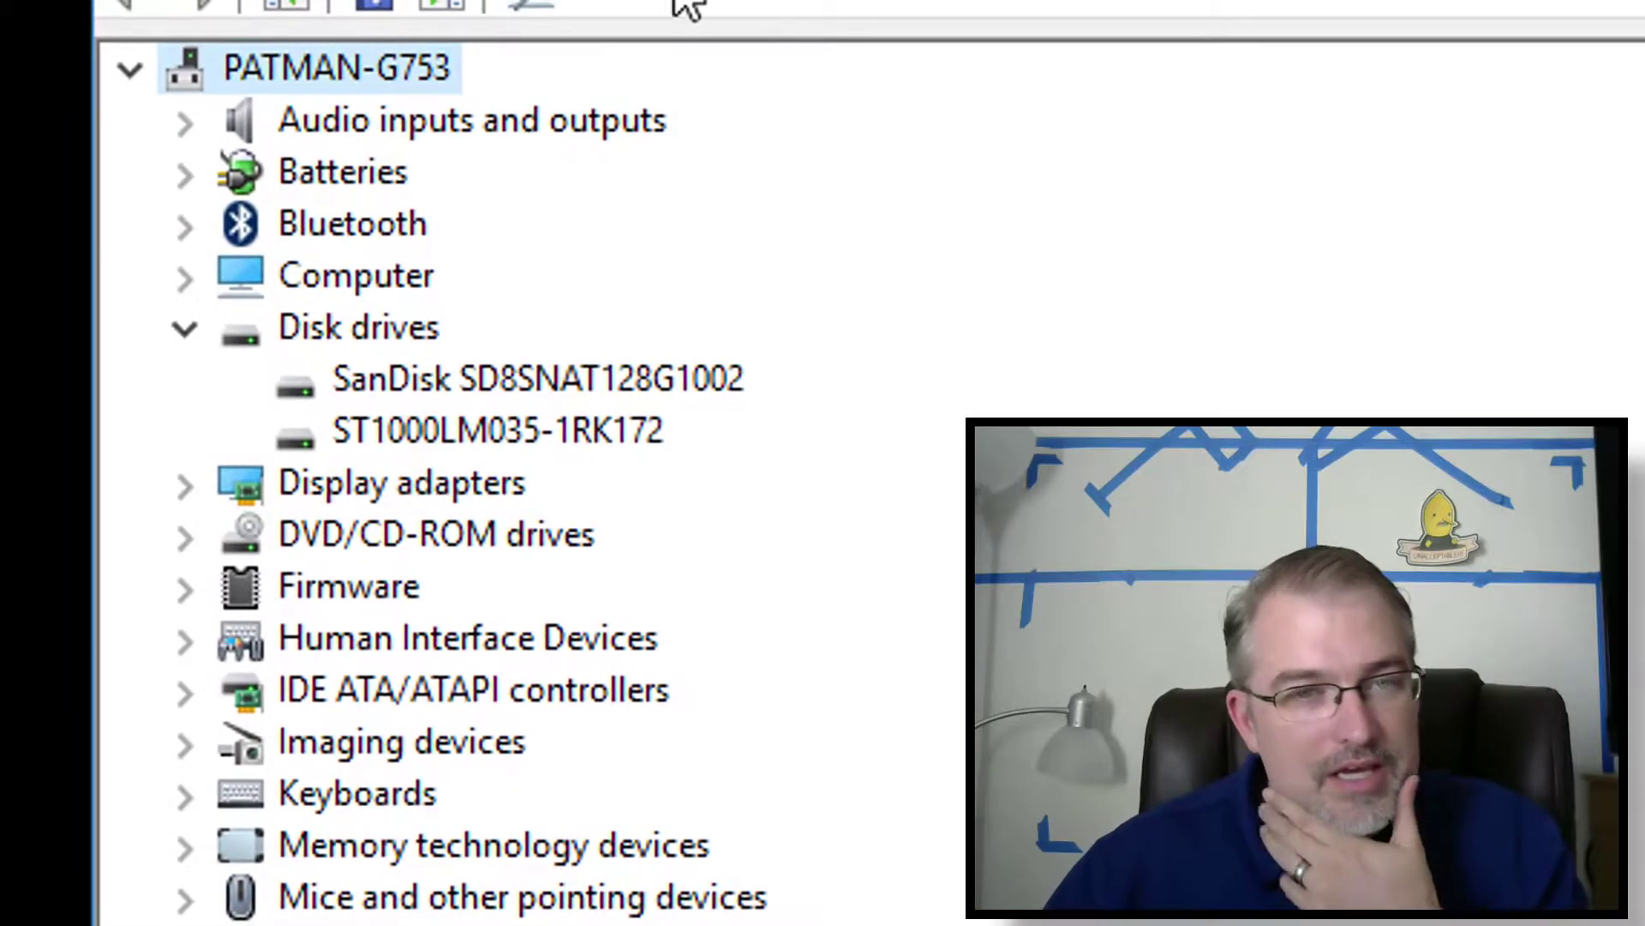
Collapse and re-expand Disk drives to list SanDisk SD8SNAT128G1002 and ST1000LM035-1RK172
click(183, 334)
click(183, 334)
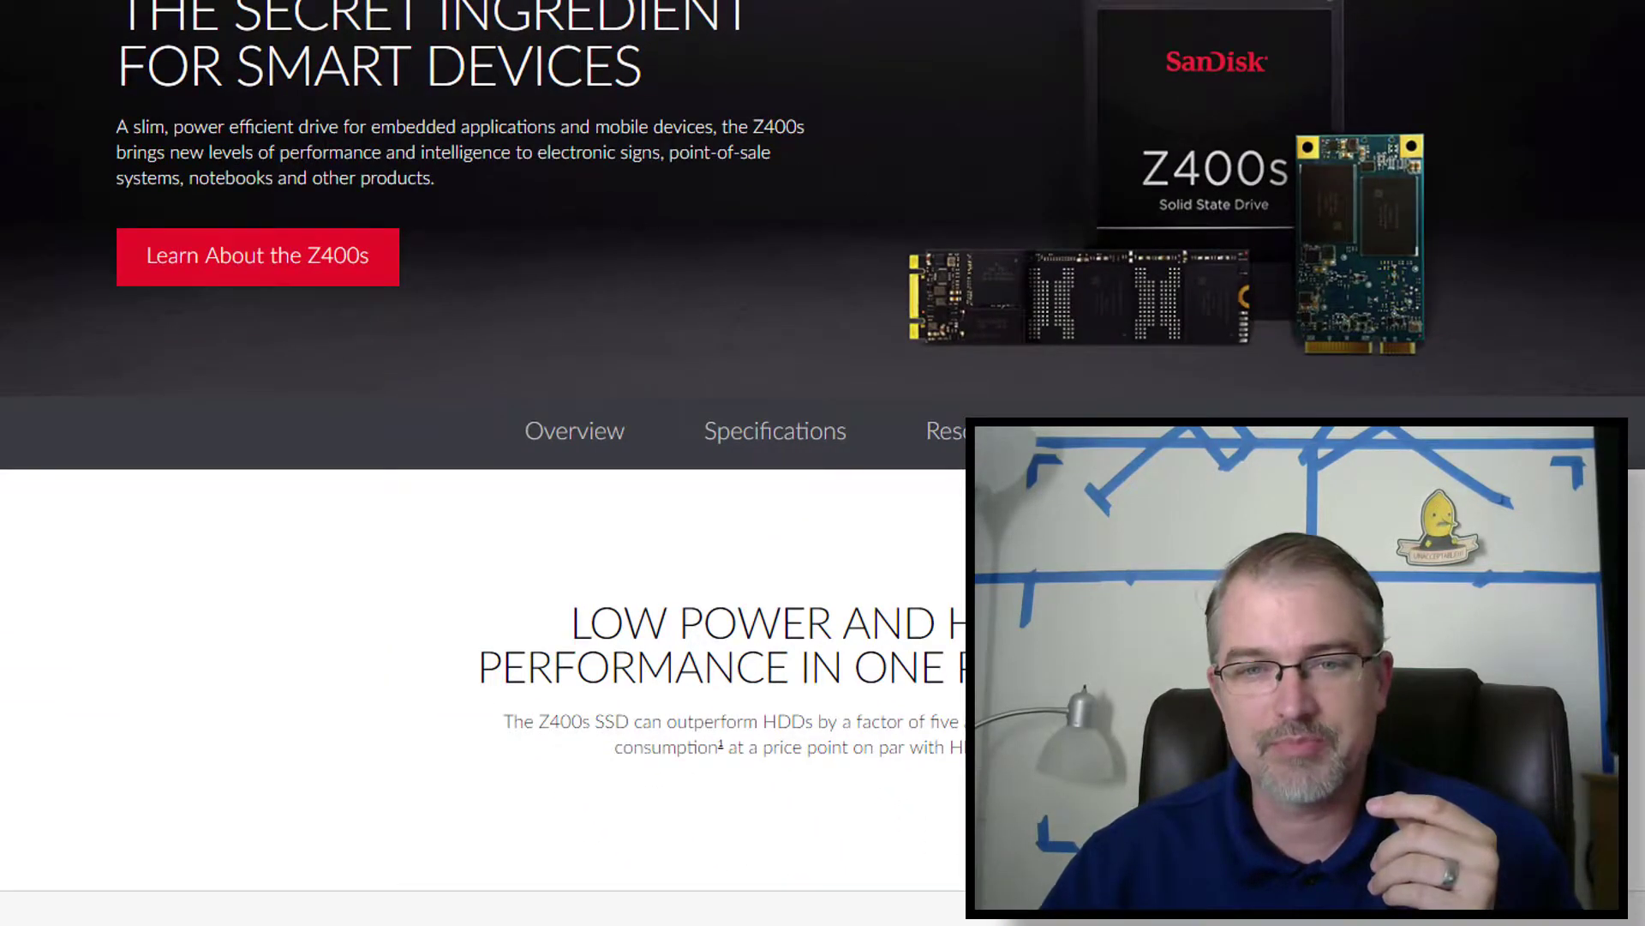
Scroll to the Z400s Specifications table and highlight the 128GB model's 342MB/s write rating
scroll(155, 365, down, 15)
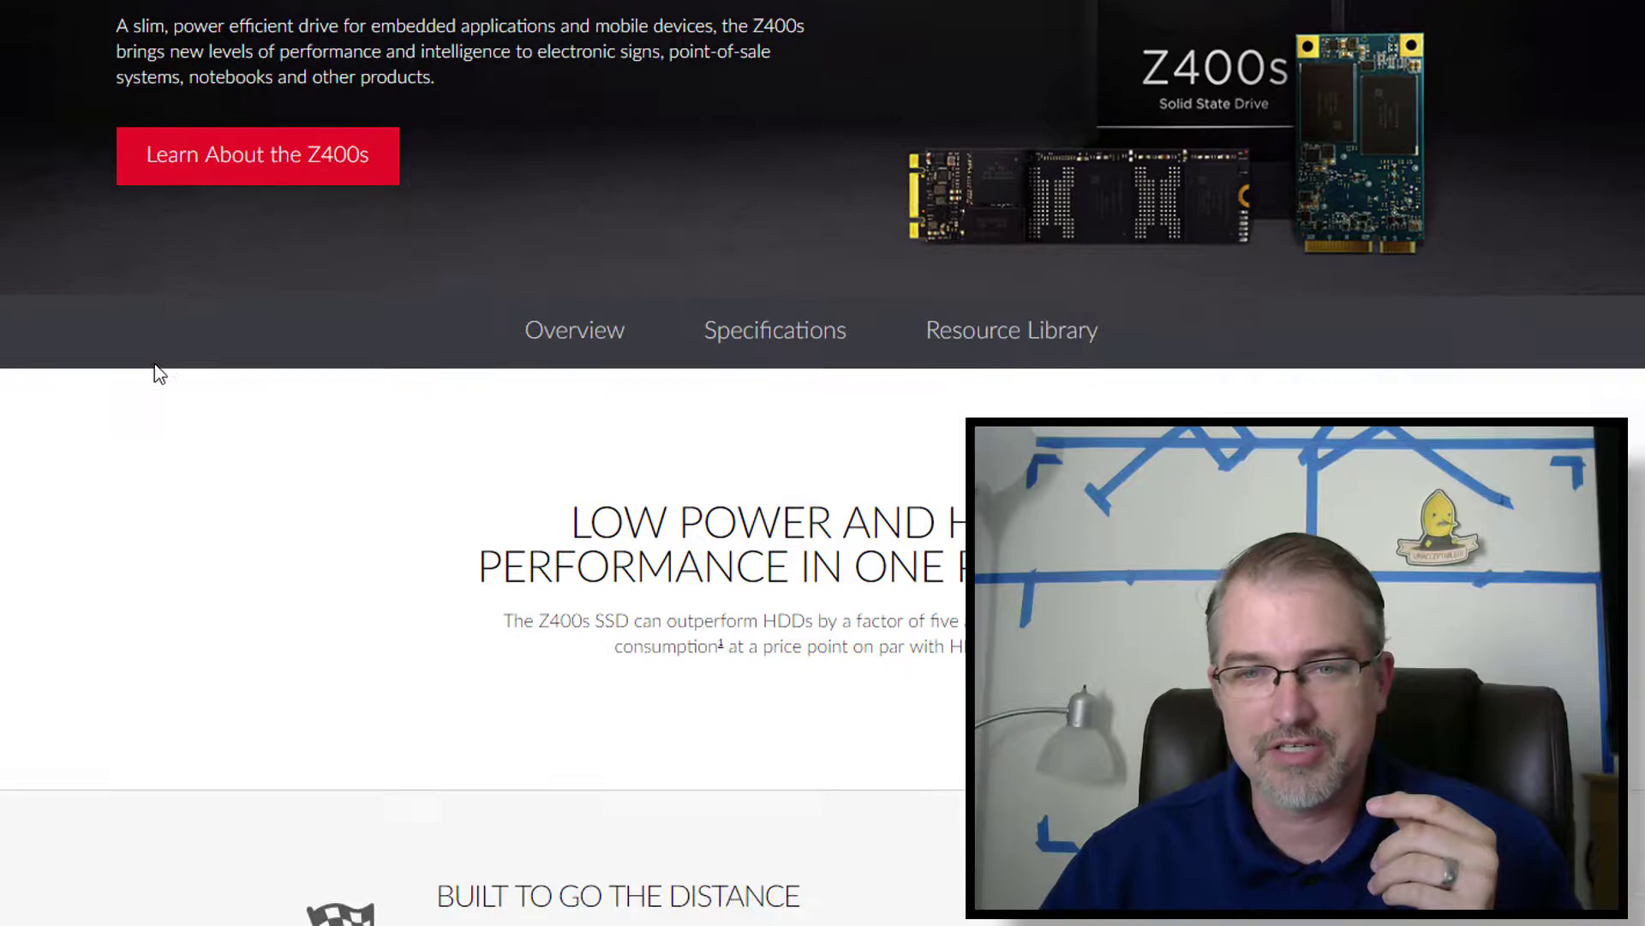
scroll(155, 365, down, 5)
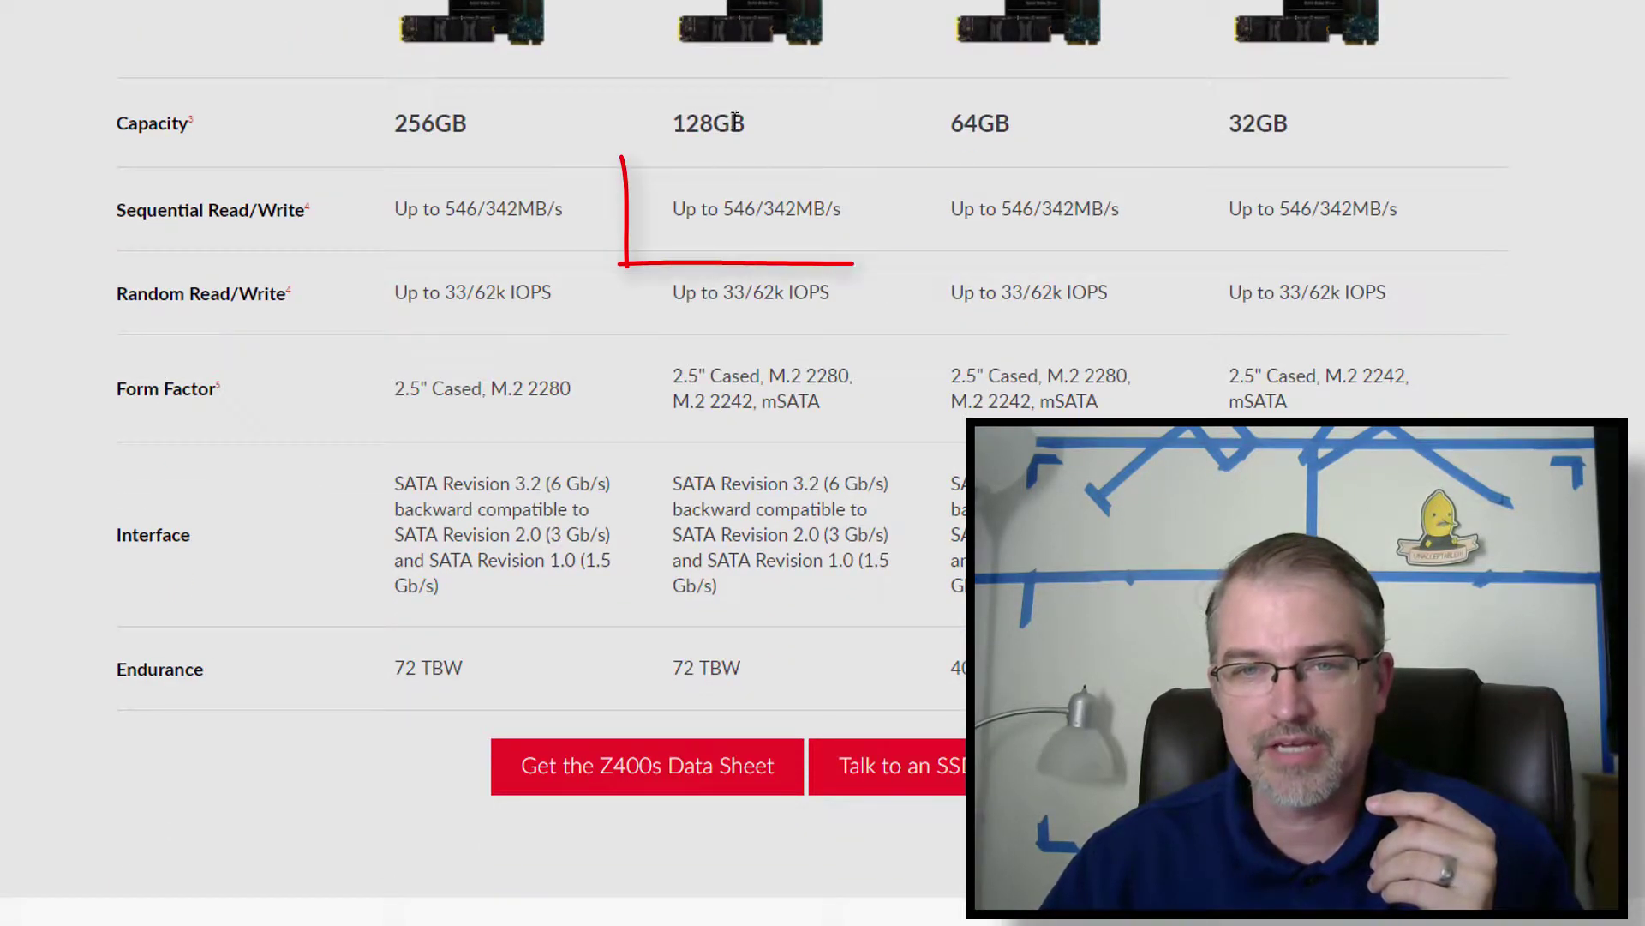
mouse_move(756, 208)
mouse_down()
mouse_move(716, 206)
mouse_move(784, 207)
mouse_move(766, 195)
mouse_up()
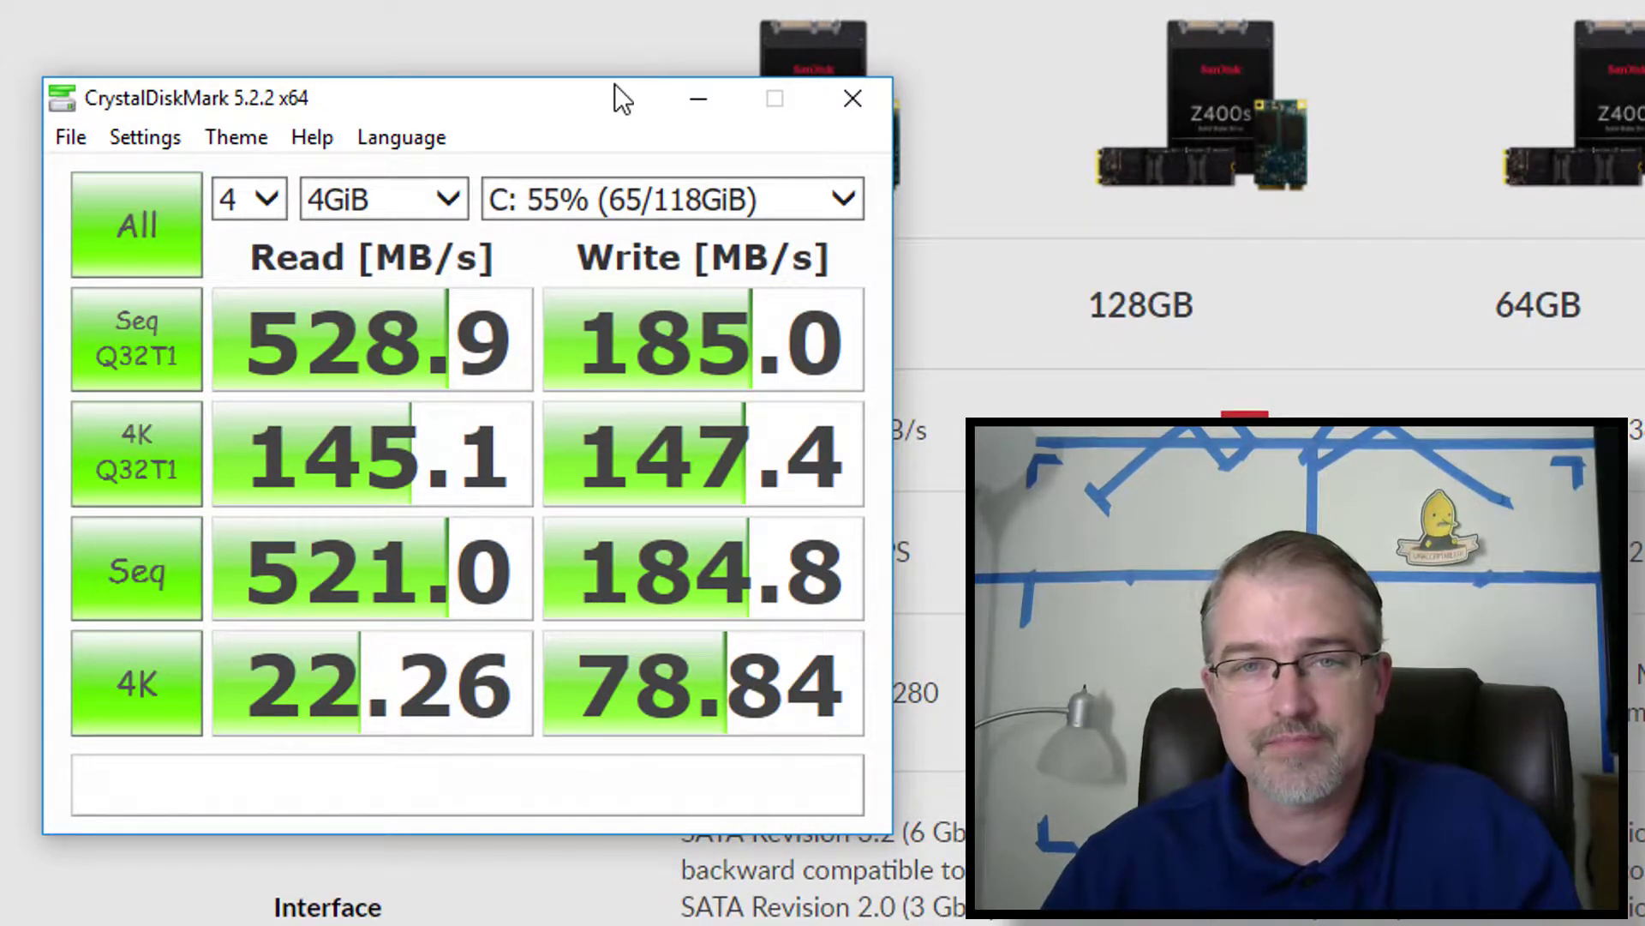
Move the CrystalDiskMark window down-left to uncover the Z400s spec table
drag(610, 86, 509, 115)
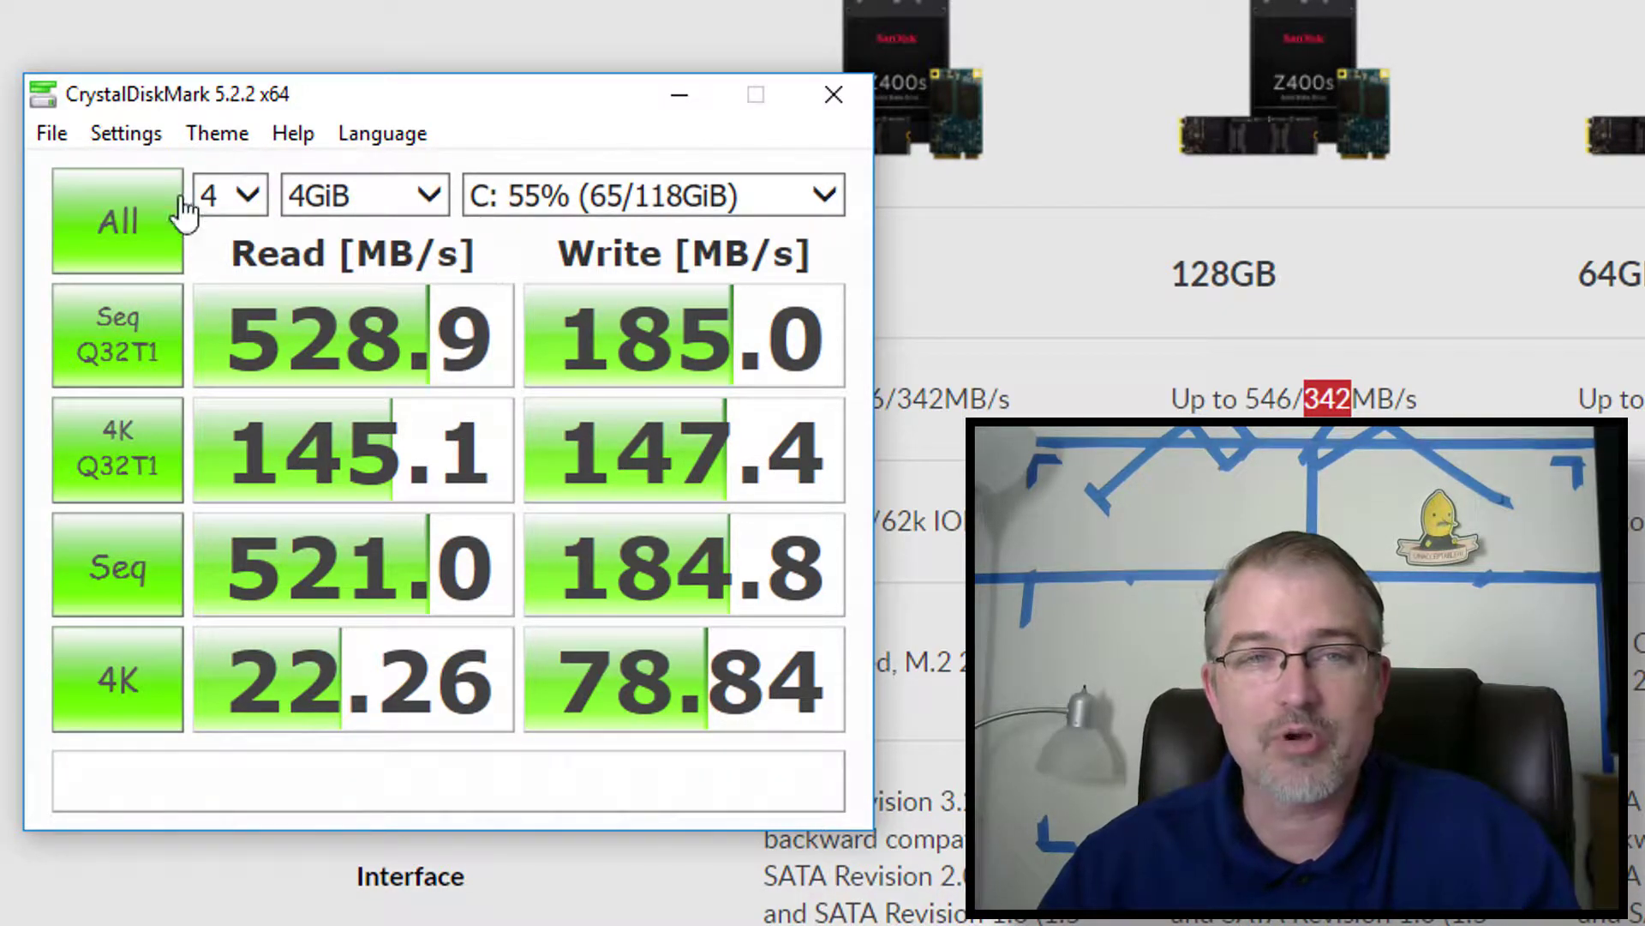
Run all tests on C: (515.0 MB/s read, 184.5 MB/s write) and move the window aside
click(109, 251)
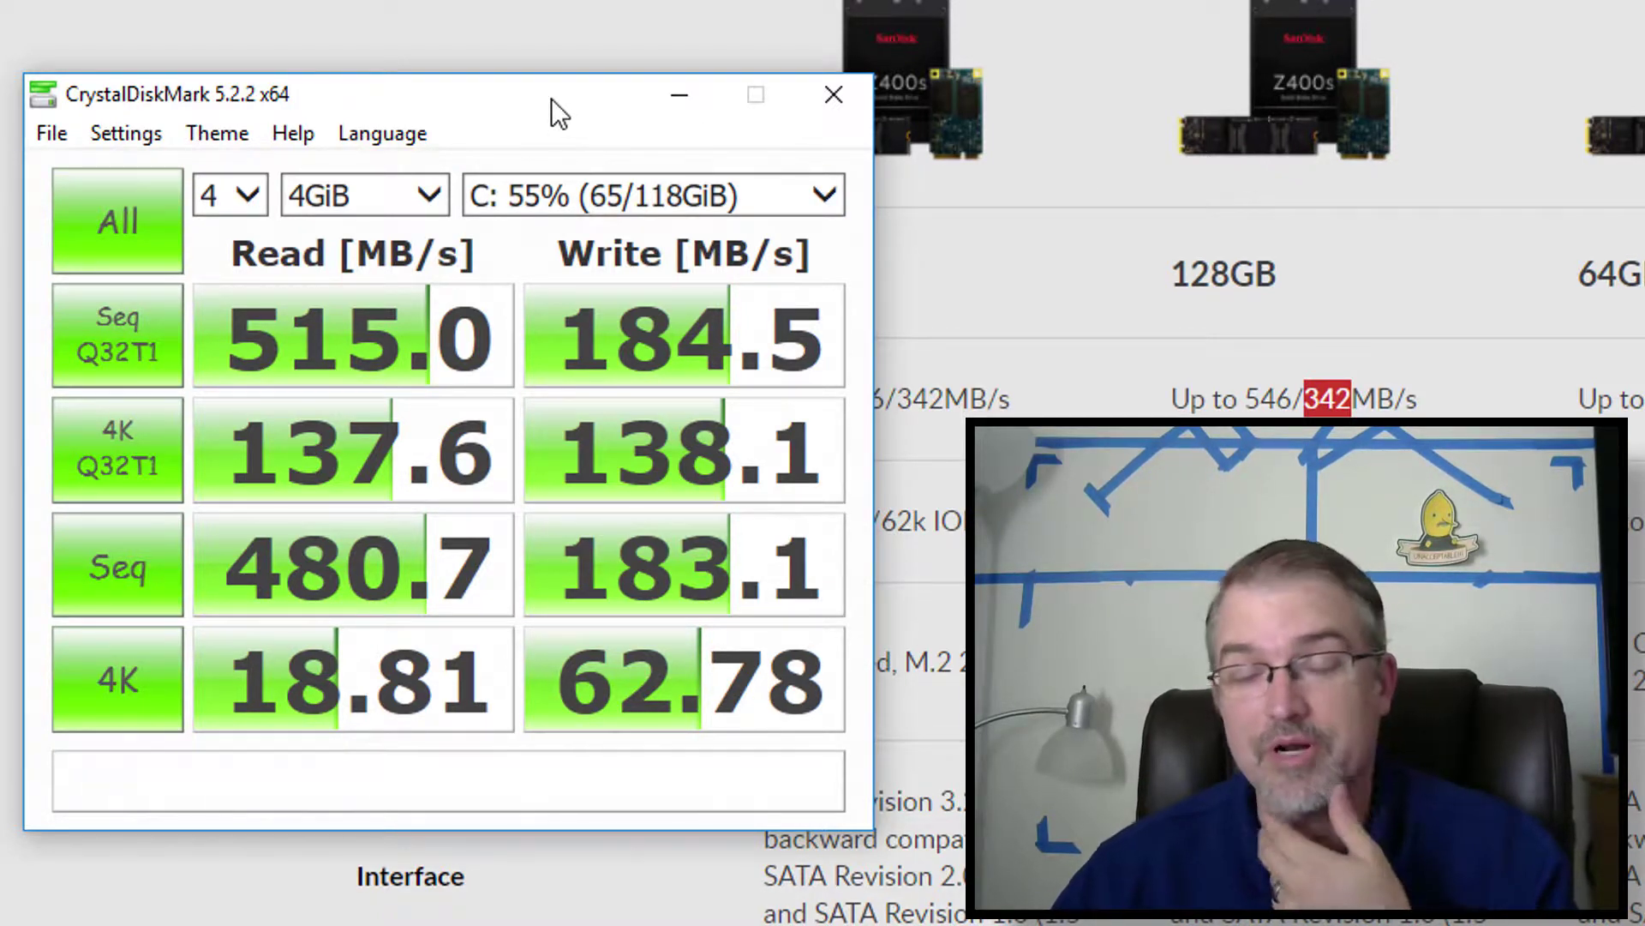
drag(547, 100, 1644, 73)
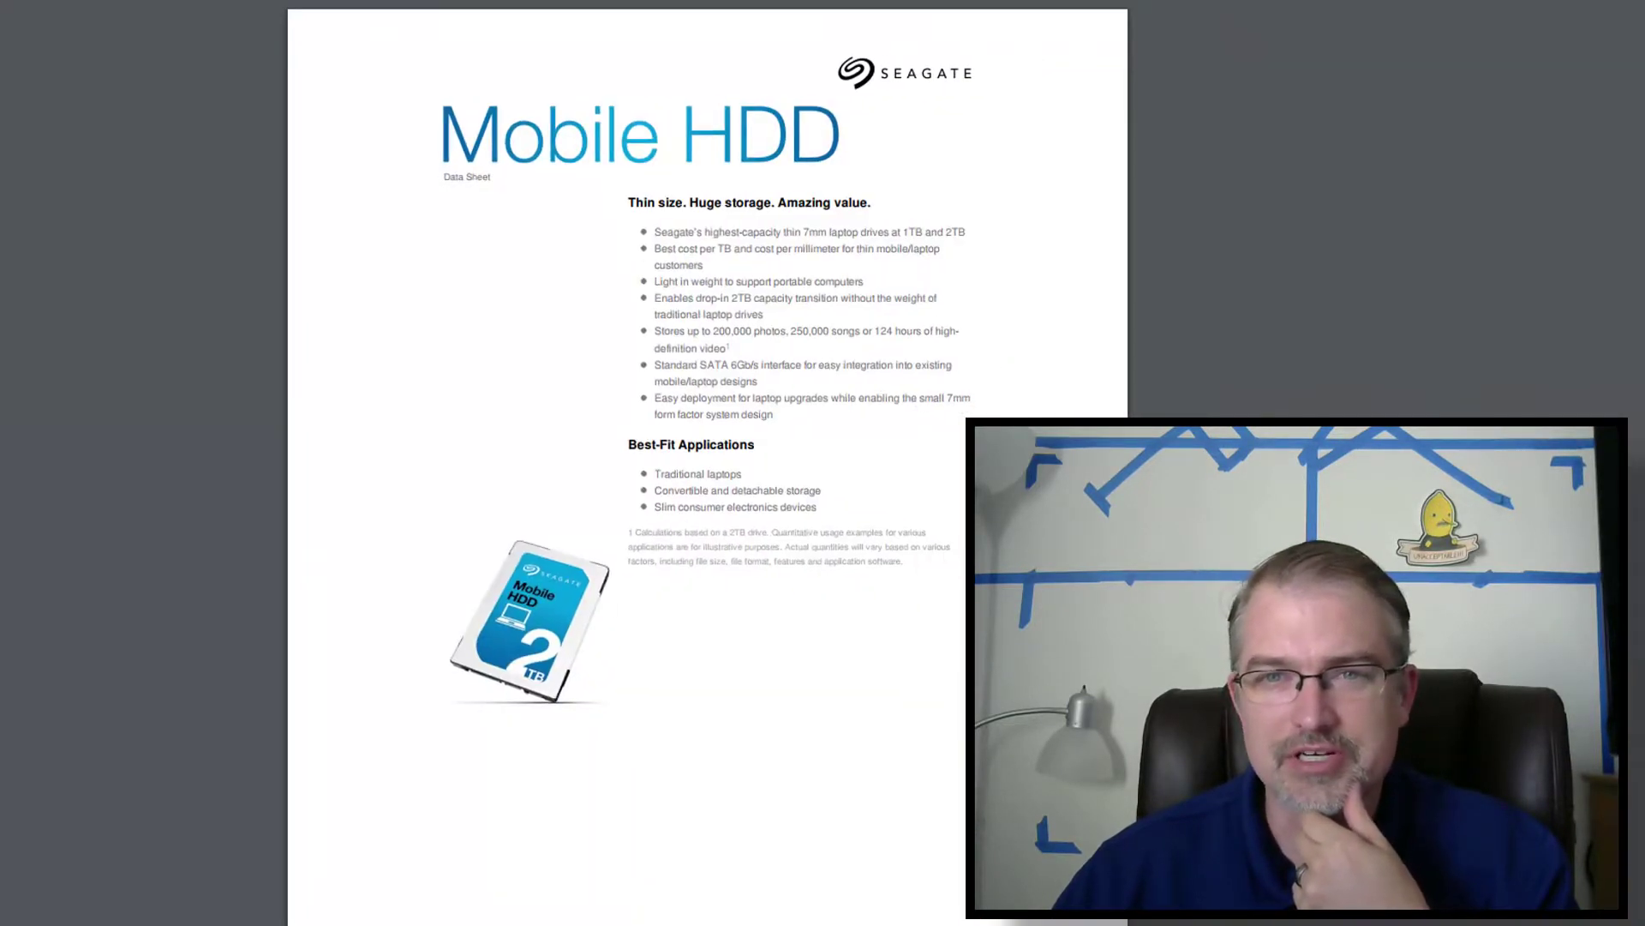
Confirm the ST1000LM035 model in Device Manager and highlight its 140MB/s rate on the enlarged datasheet
scroll(616, 292, down, 10)
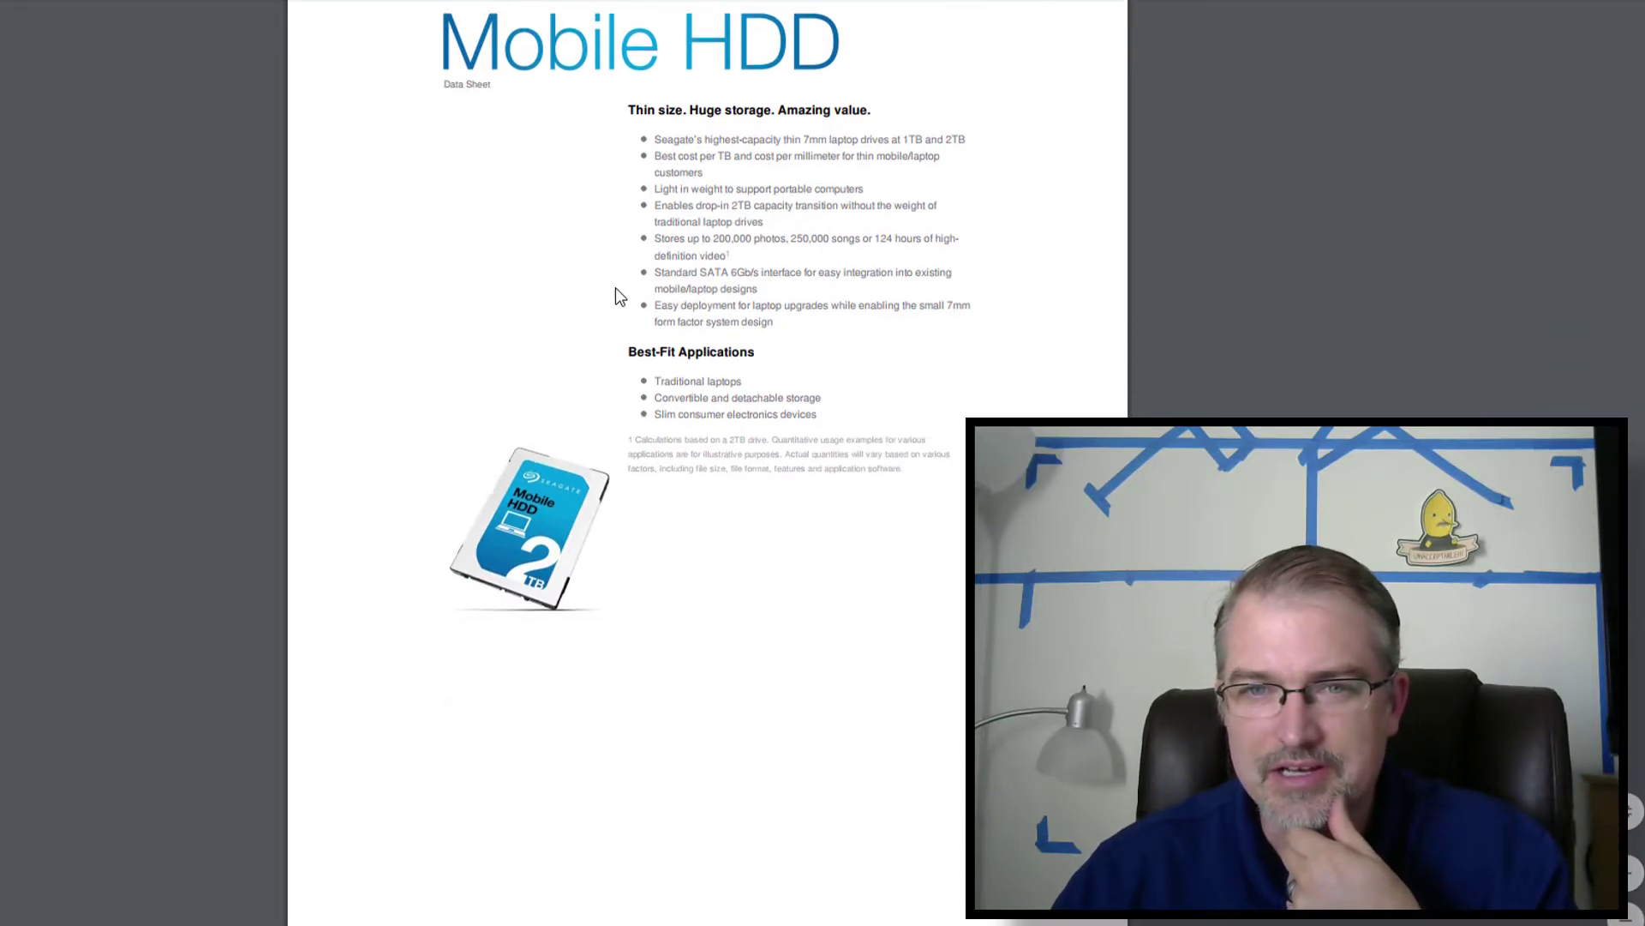
key(ctrl+plus)
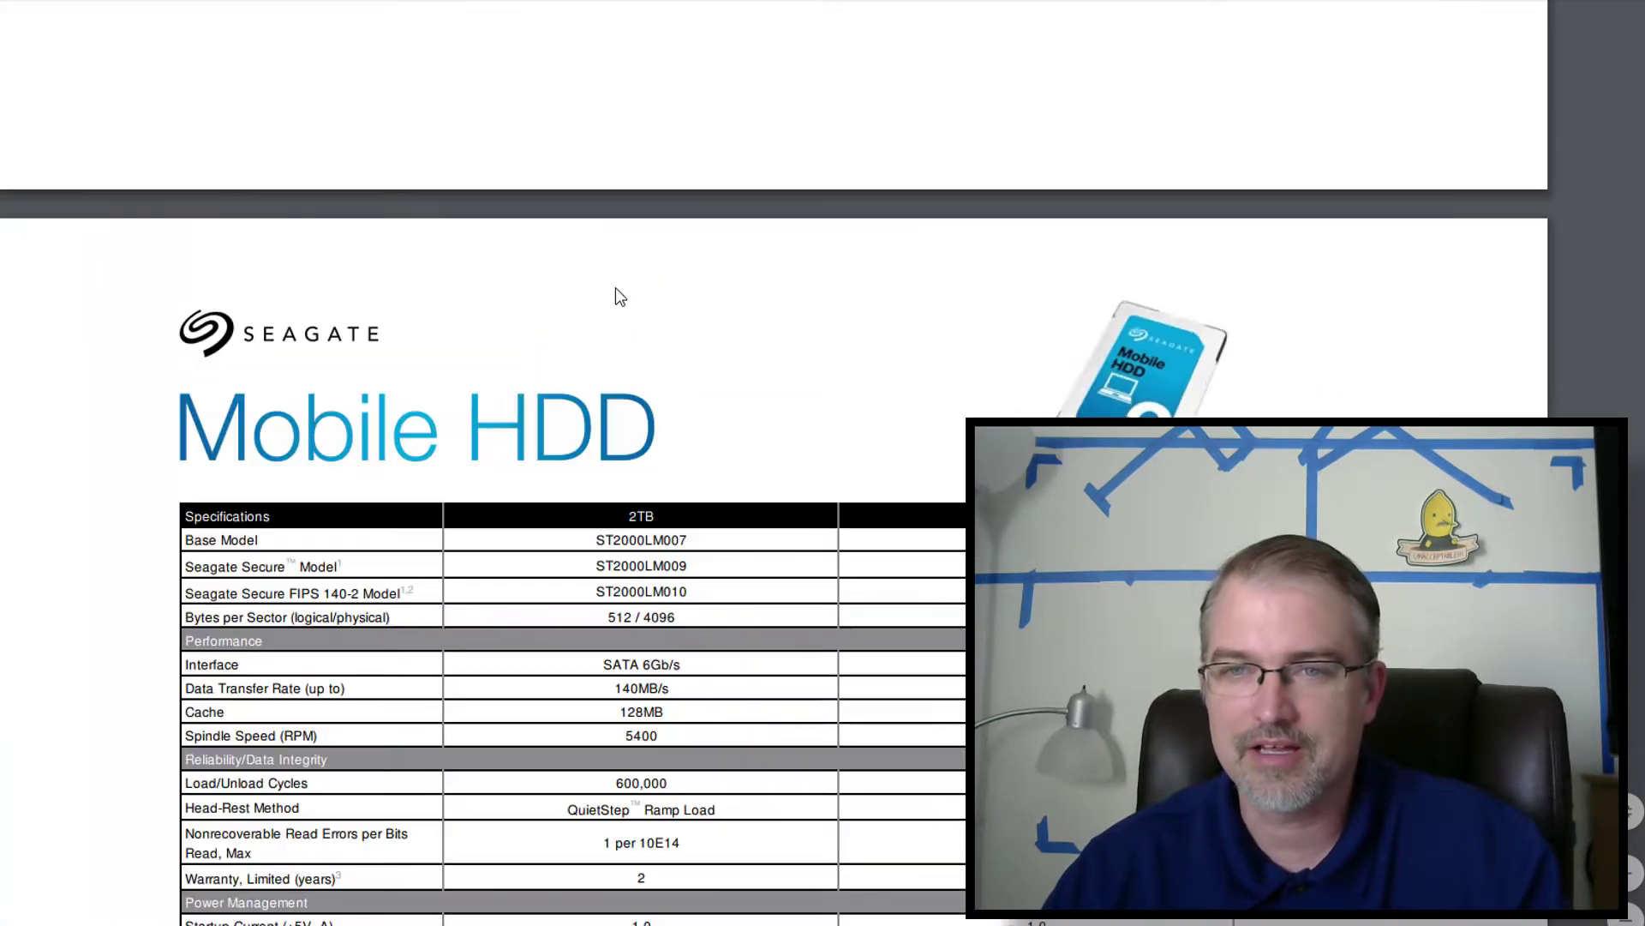
scroll(615, 286, down, 5)
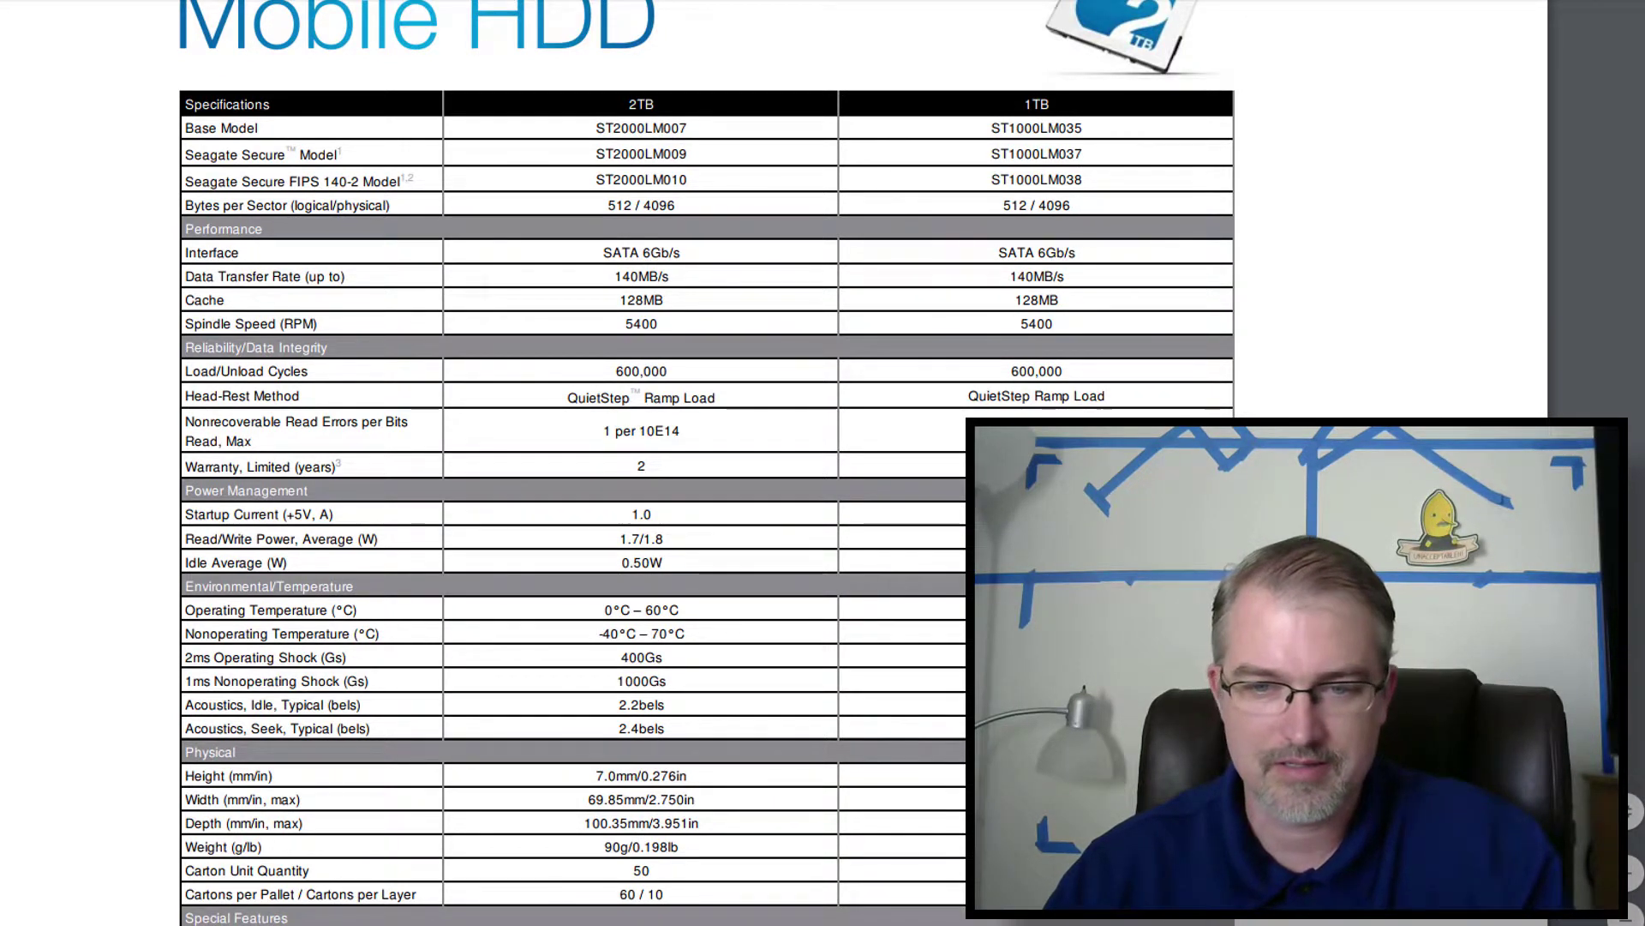
key(alt+Tab)
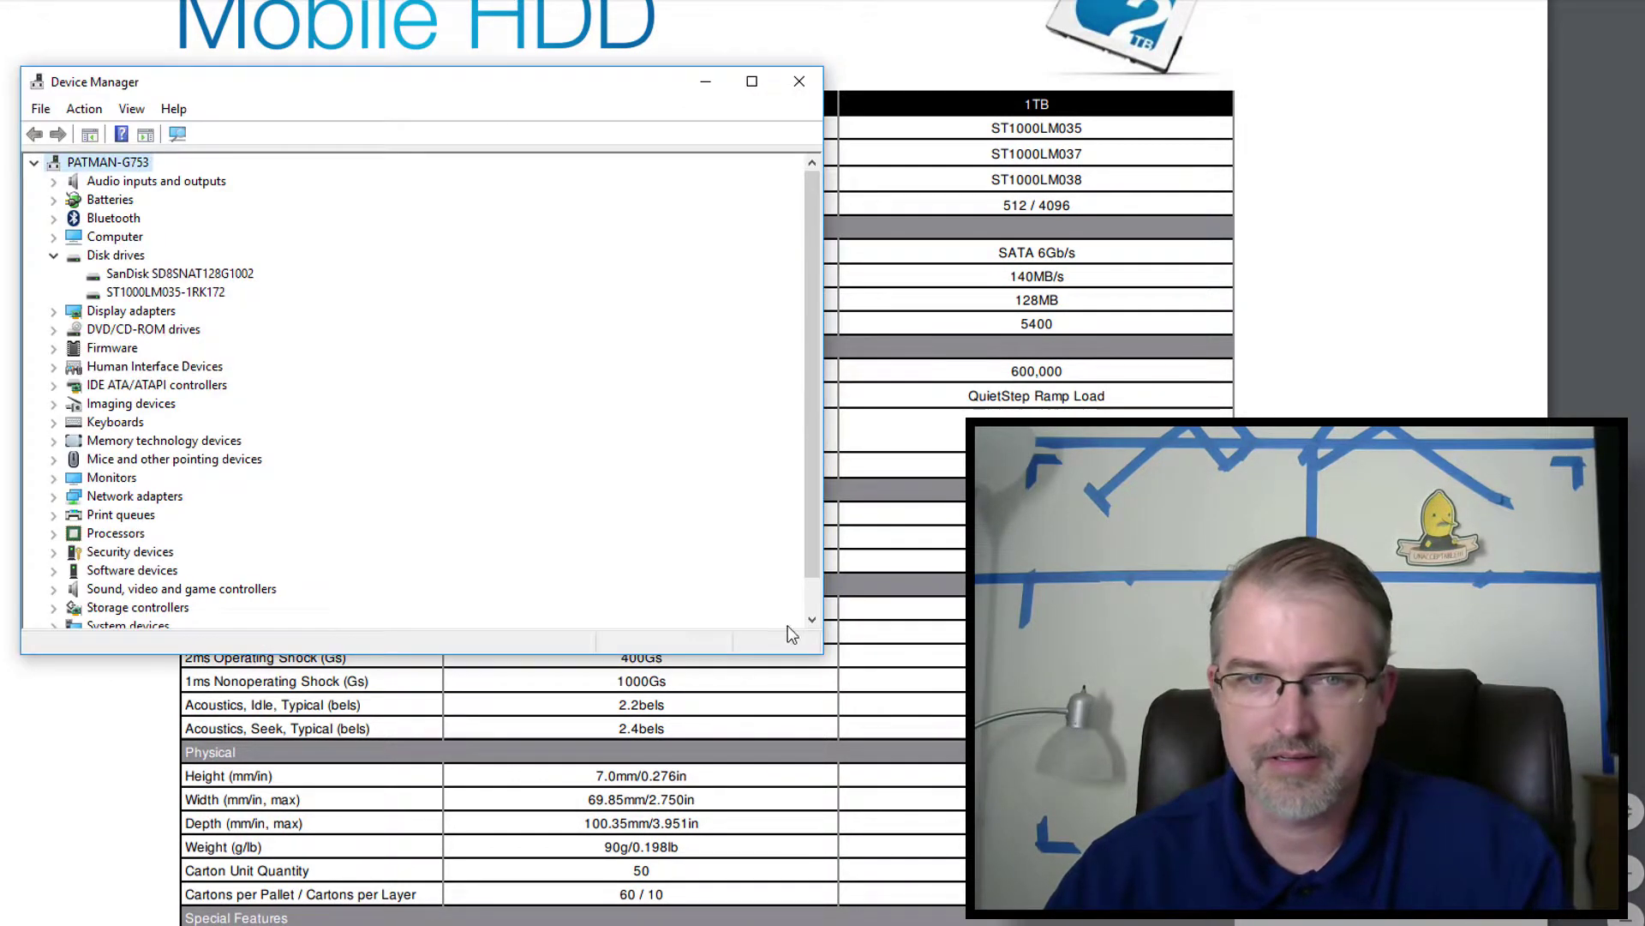
click(188, 292)
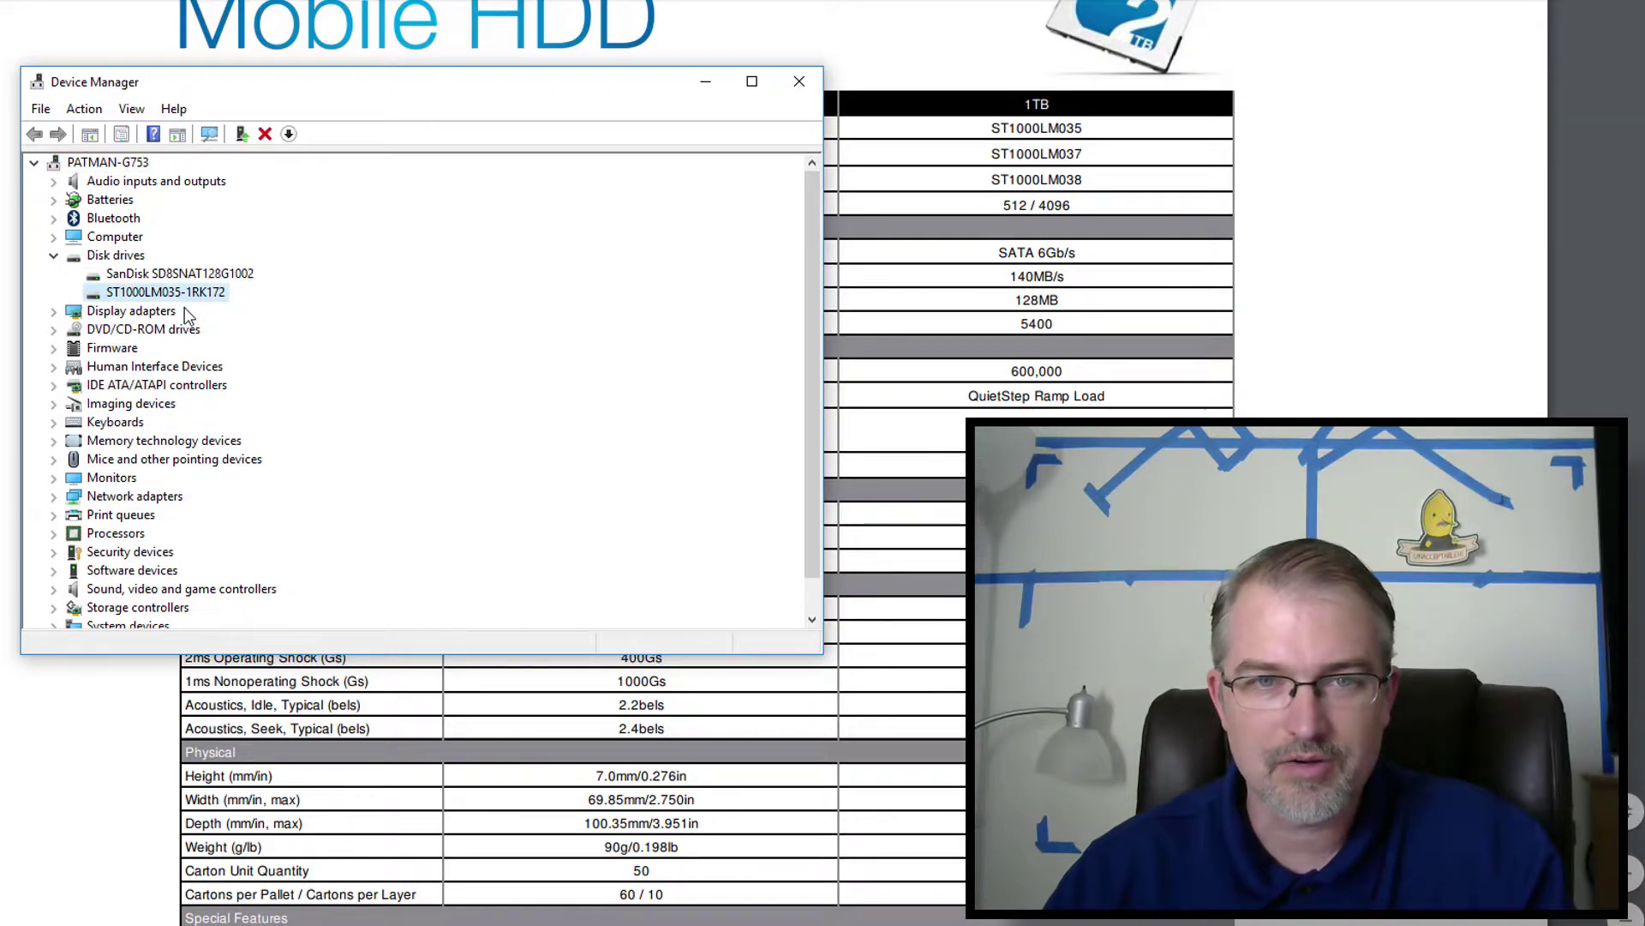
click(1083, 175)
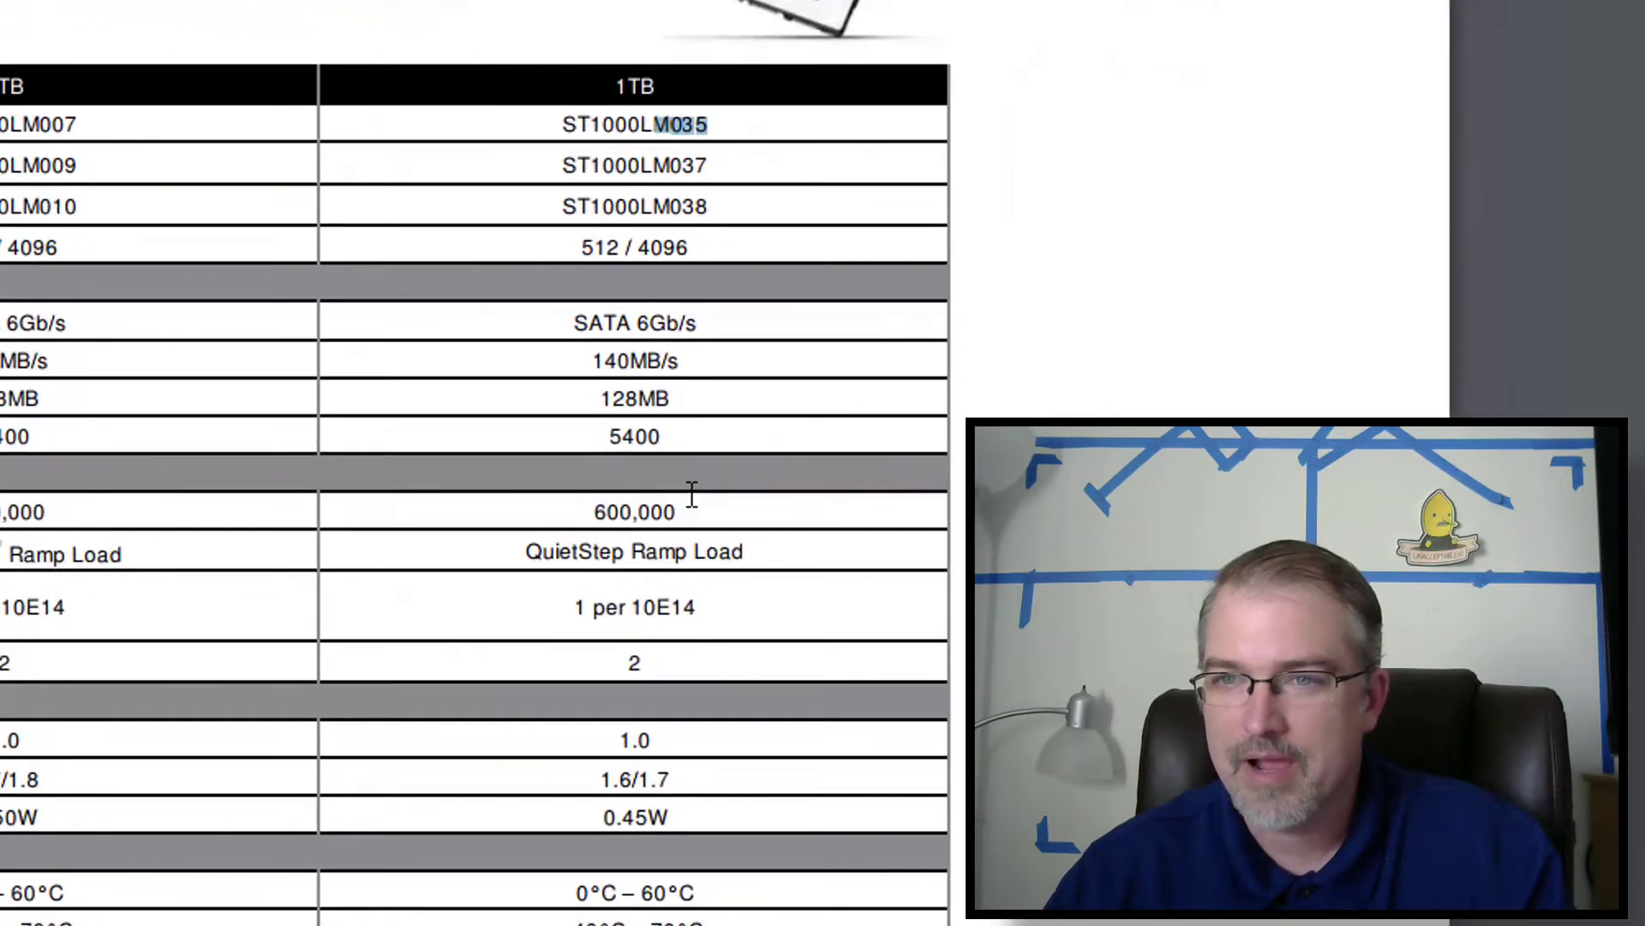
drag(586, 361, 686, 361)
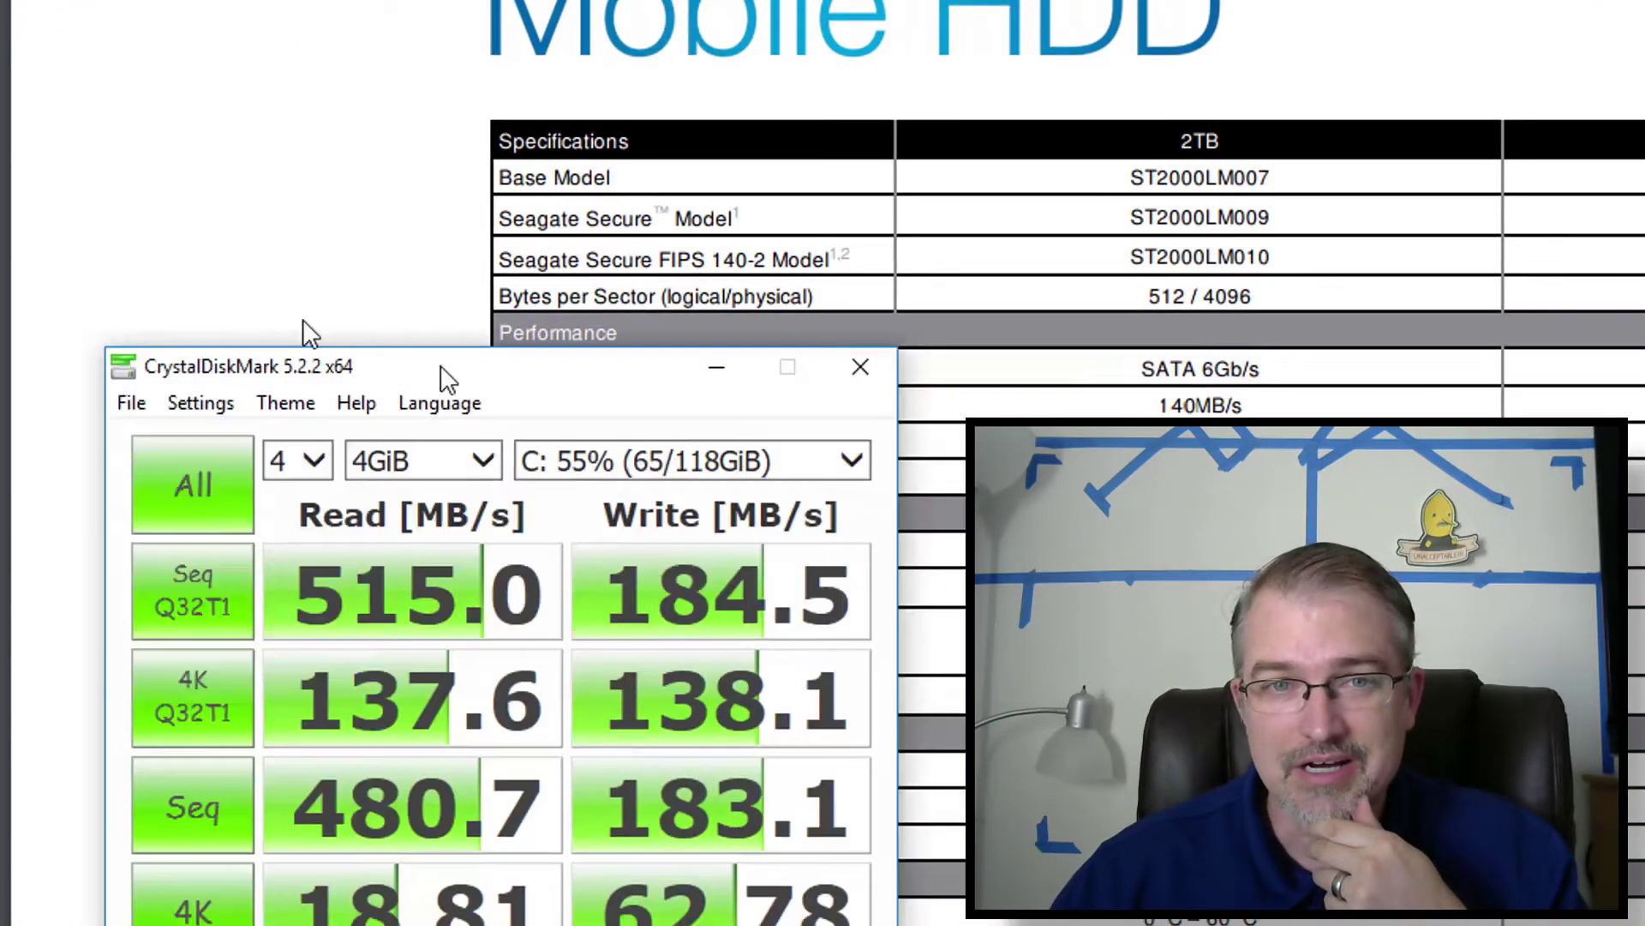
Select drive D: 88% (818/932GiB) and run all CrystalDiskMark tests on it
drag(439, 377, 412, 127)
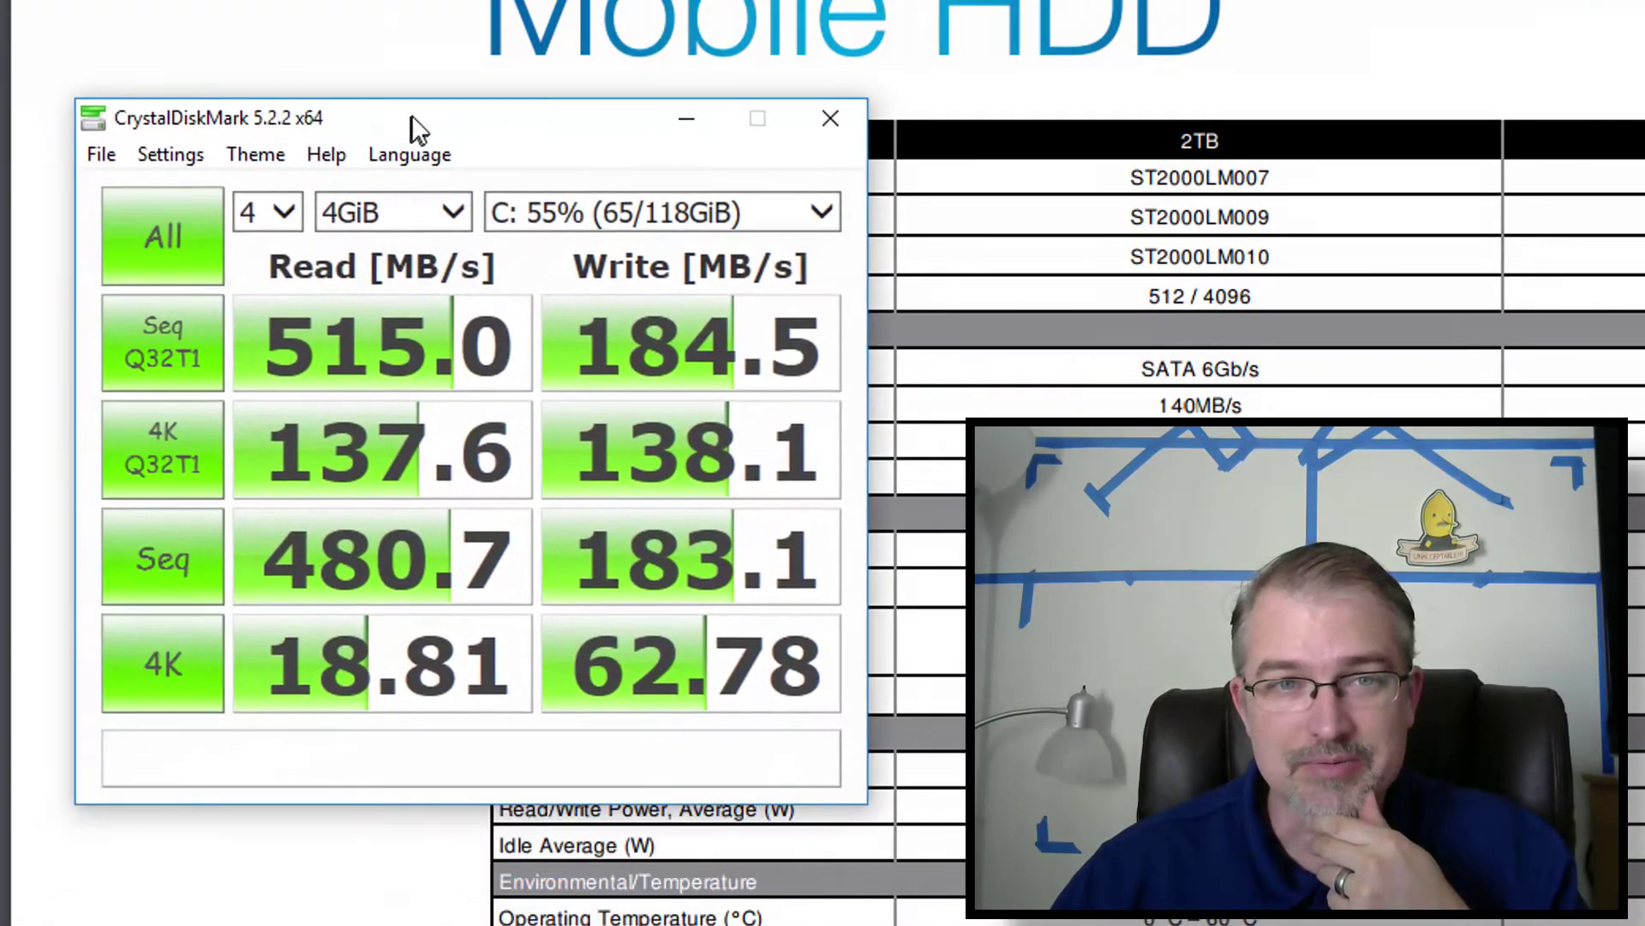
click(589, 201)
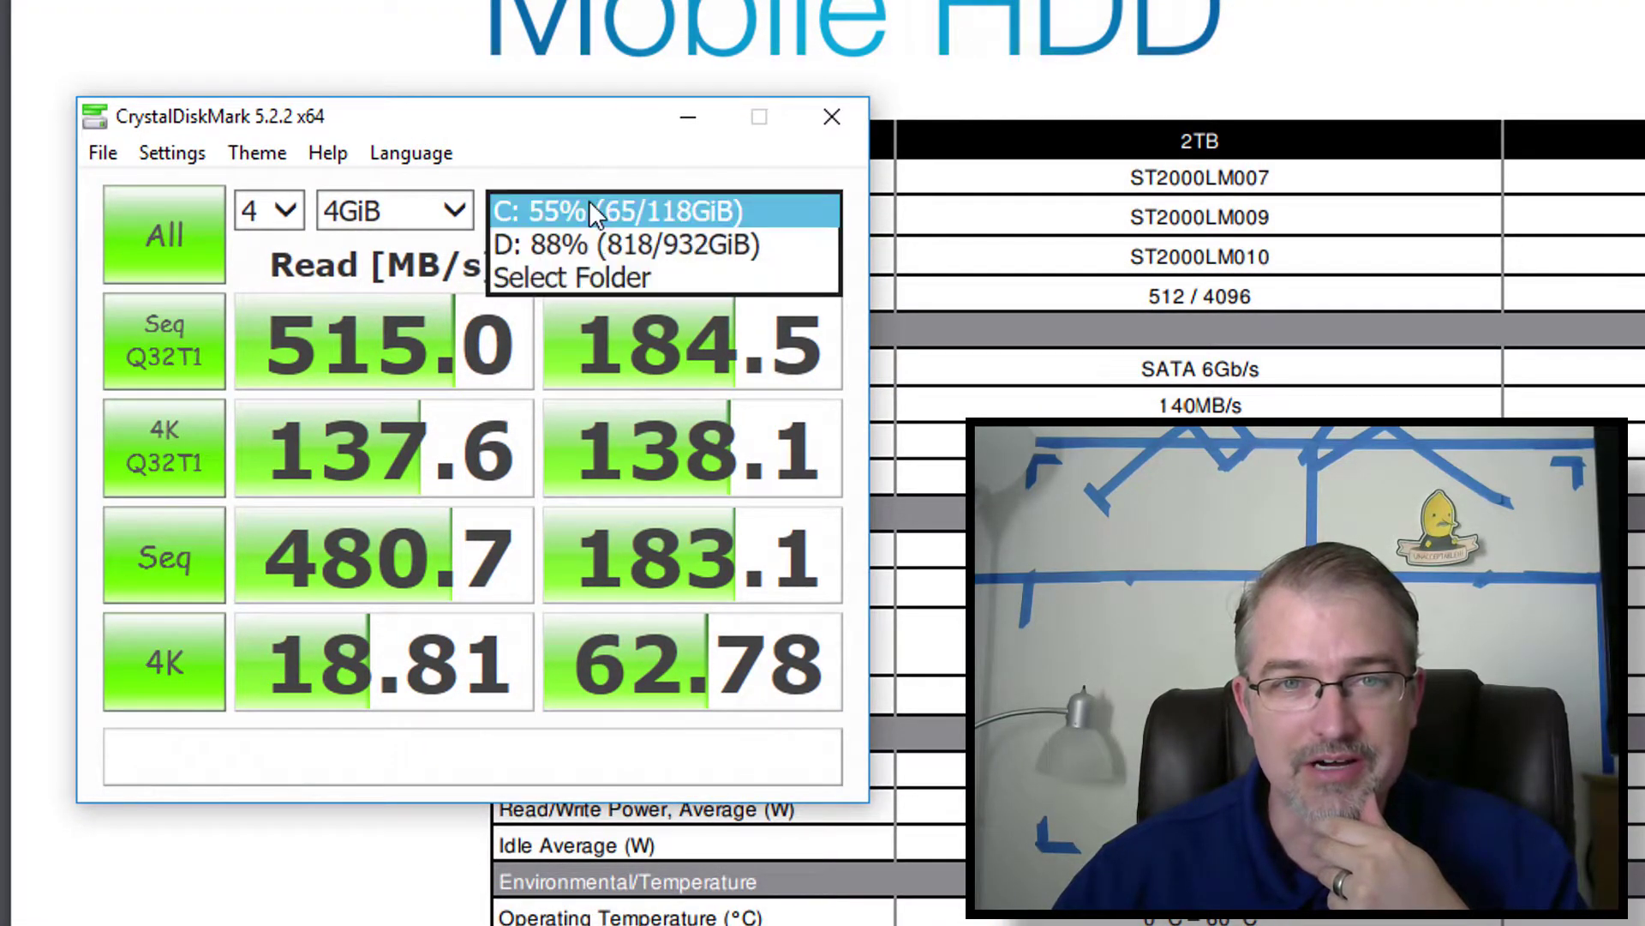
click(575, 244)
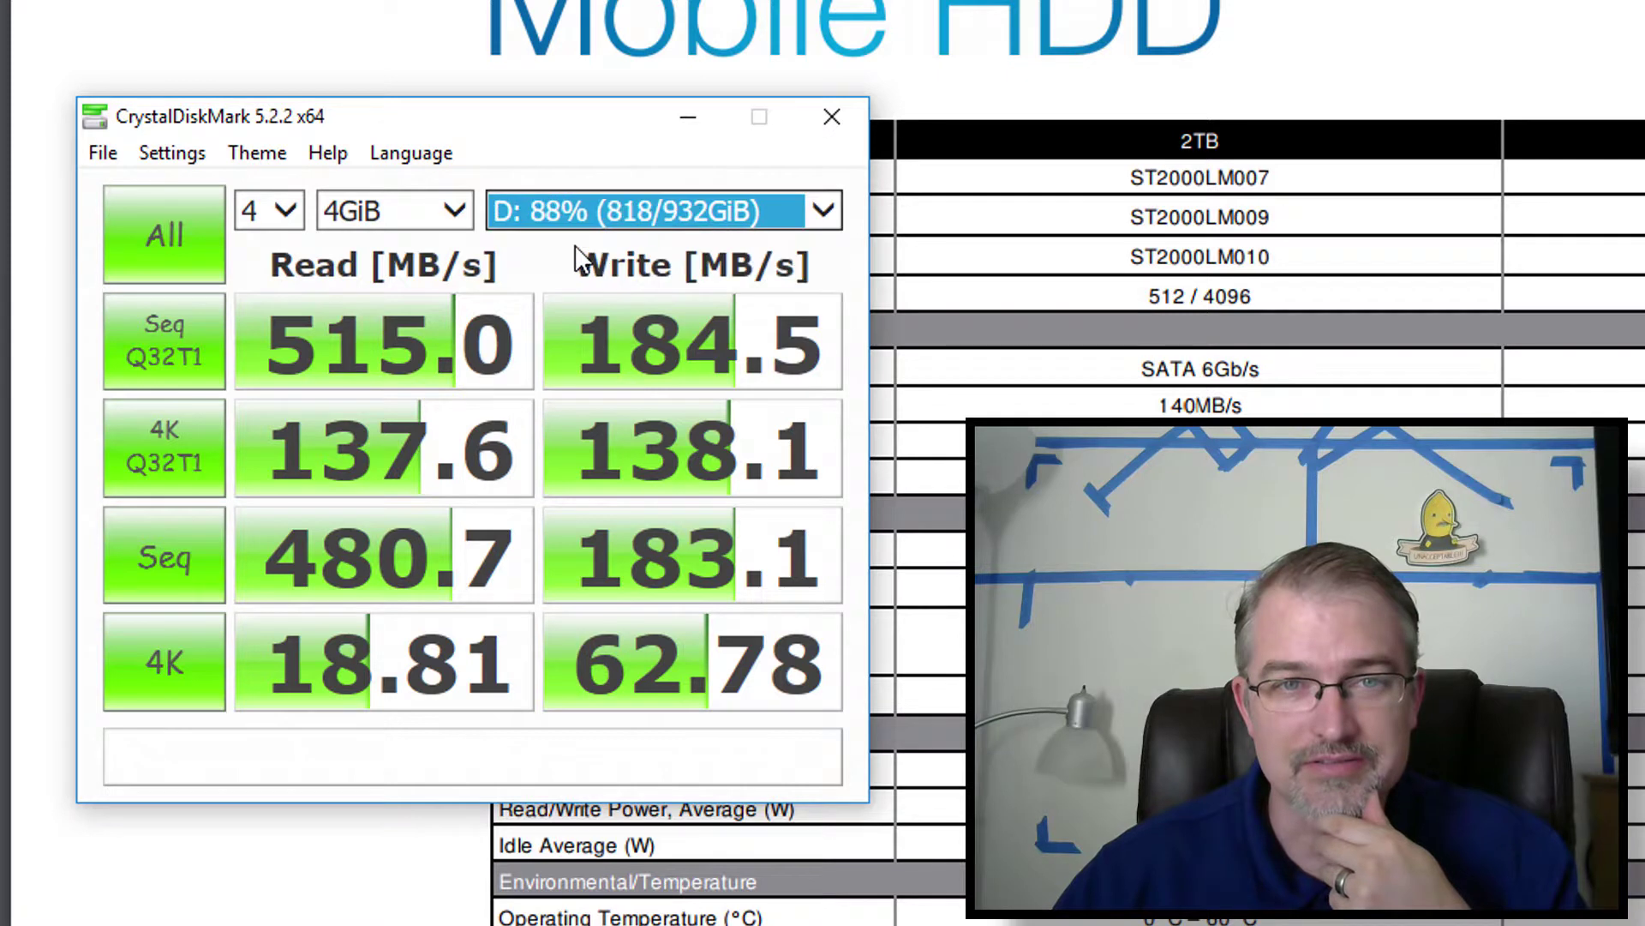
click(178, 254)
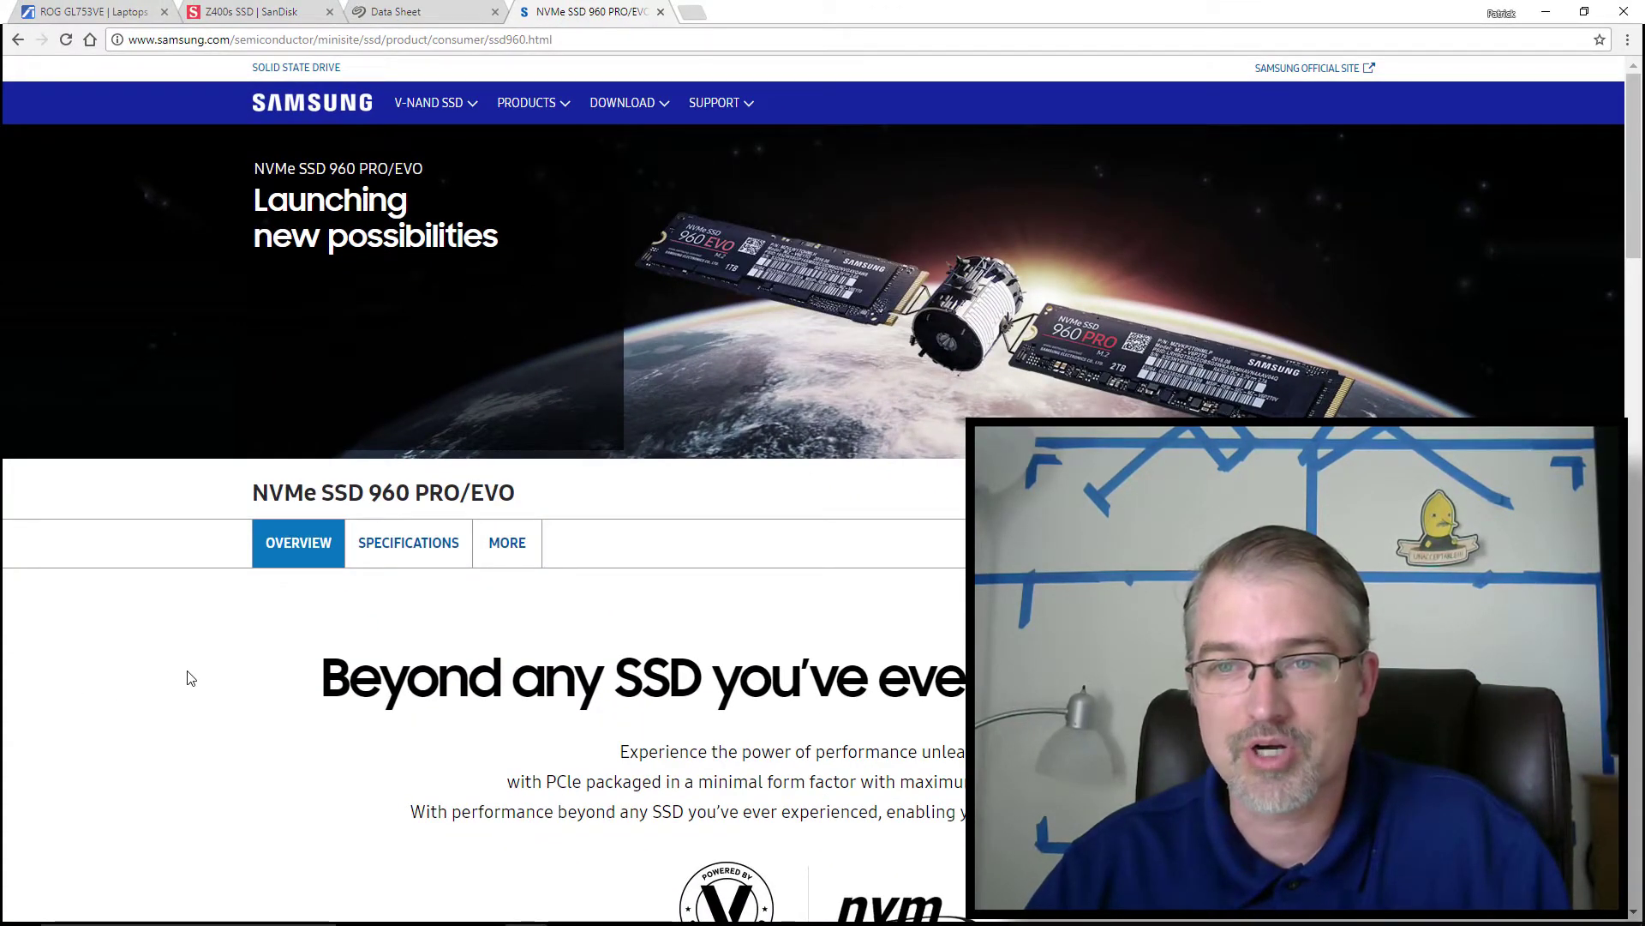
Scroll to Specifications and highlight the 960 PRO's 3,500 MB/sec read and 2,100 MB/sec write
scroll(228, 655, down, 5)
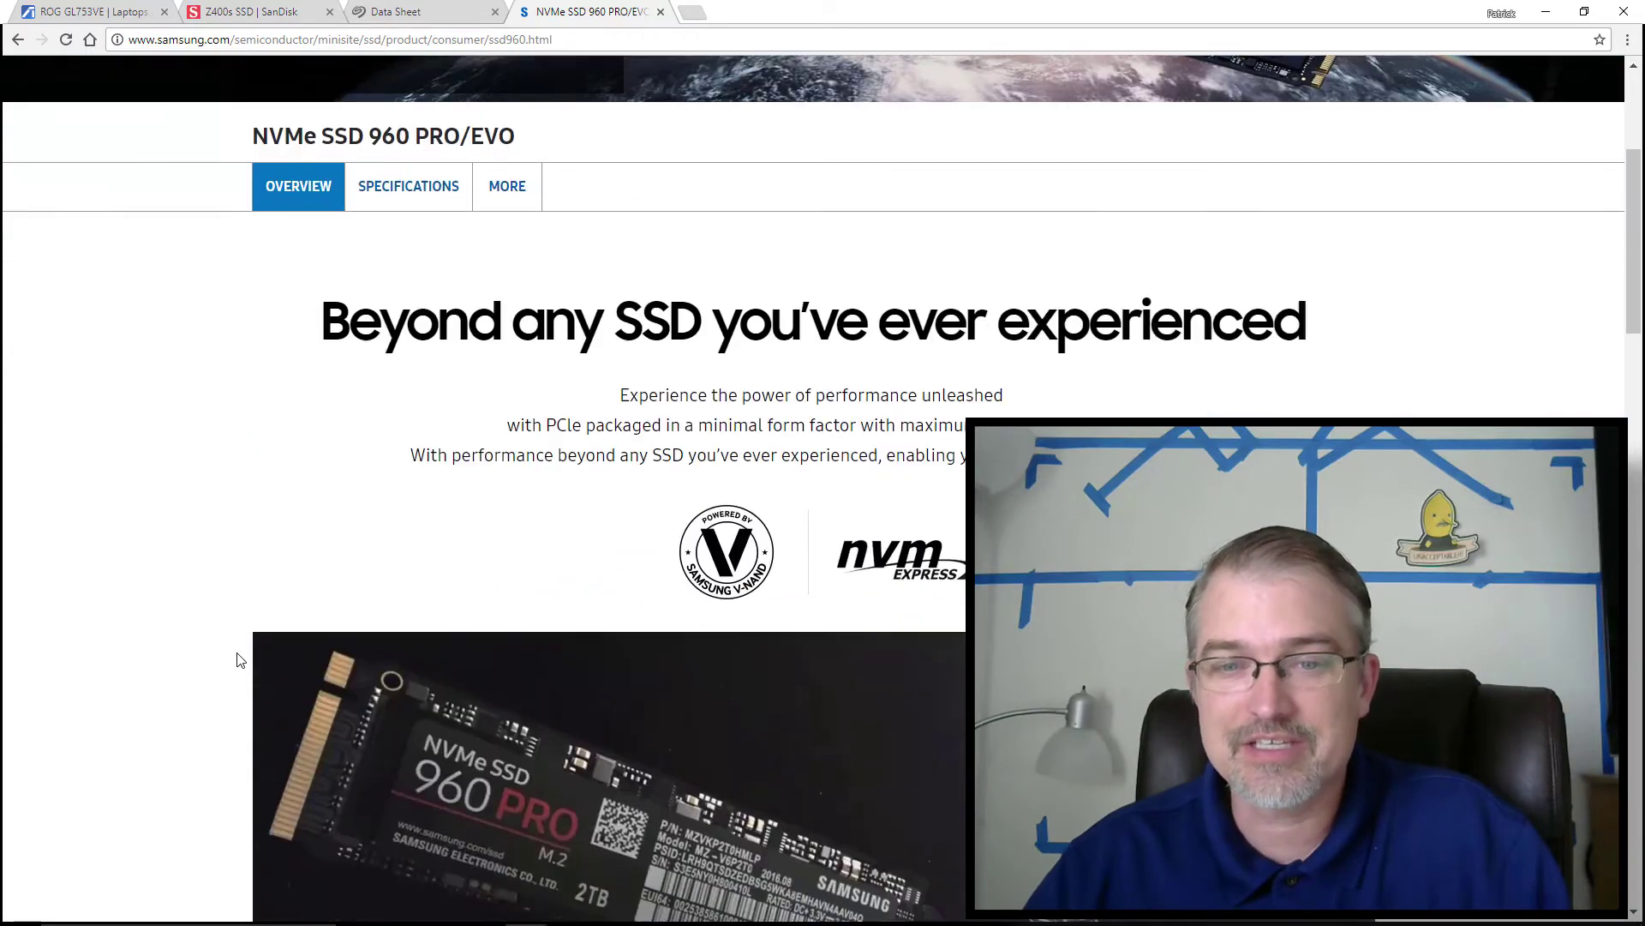
scroll(239, 658, down, 20)
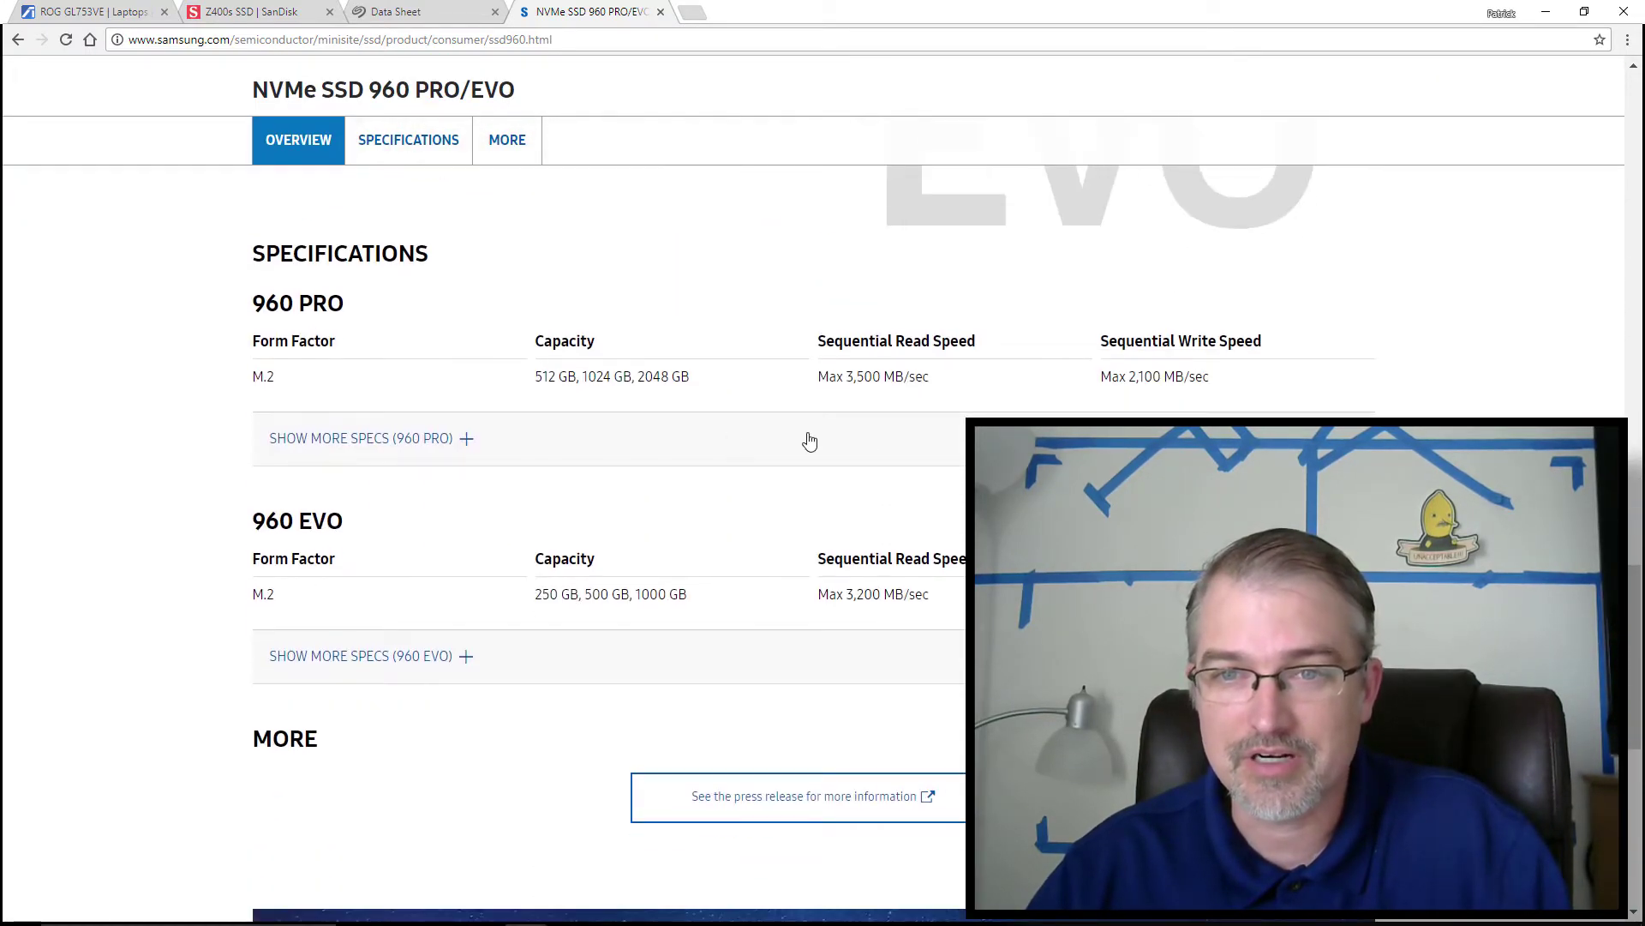
double_click(855, 376)
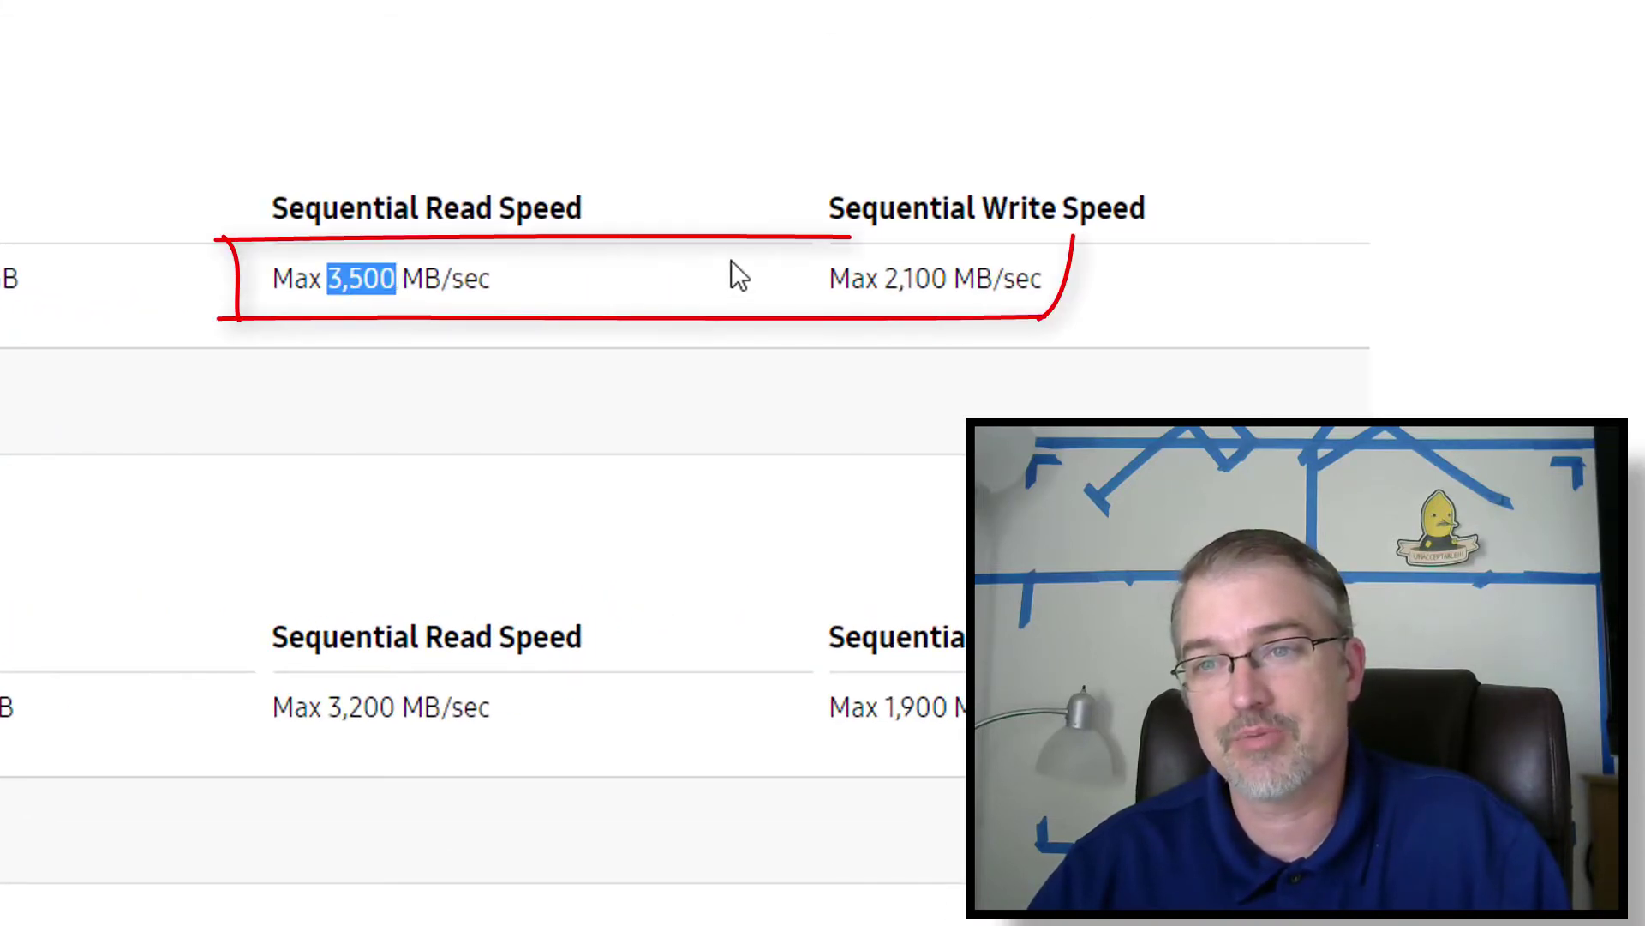
drag(883, 276, 975, 291)
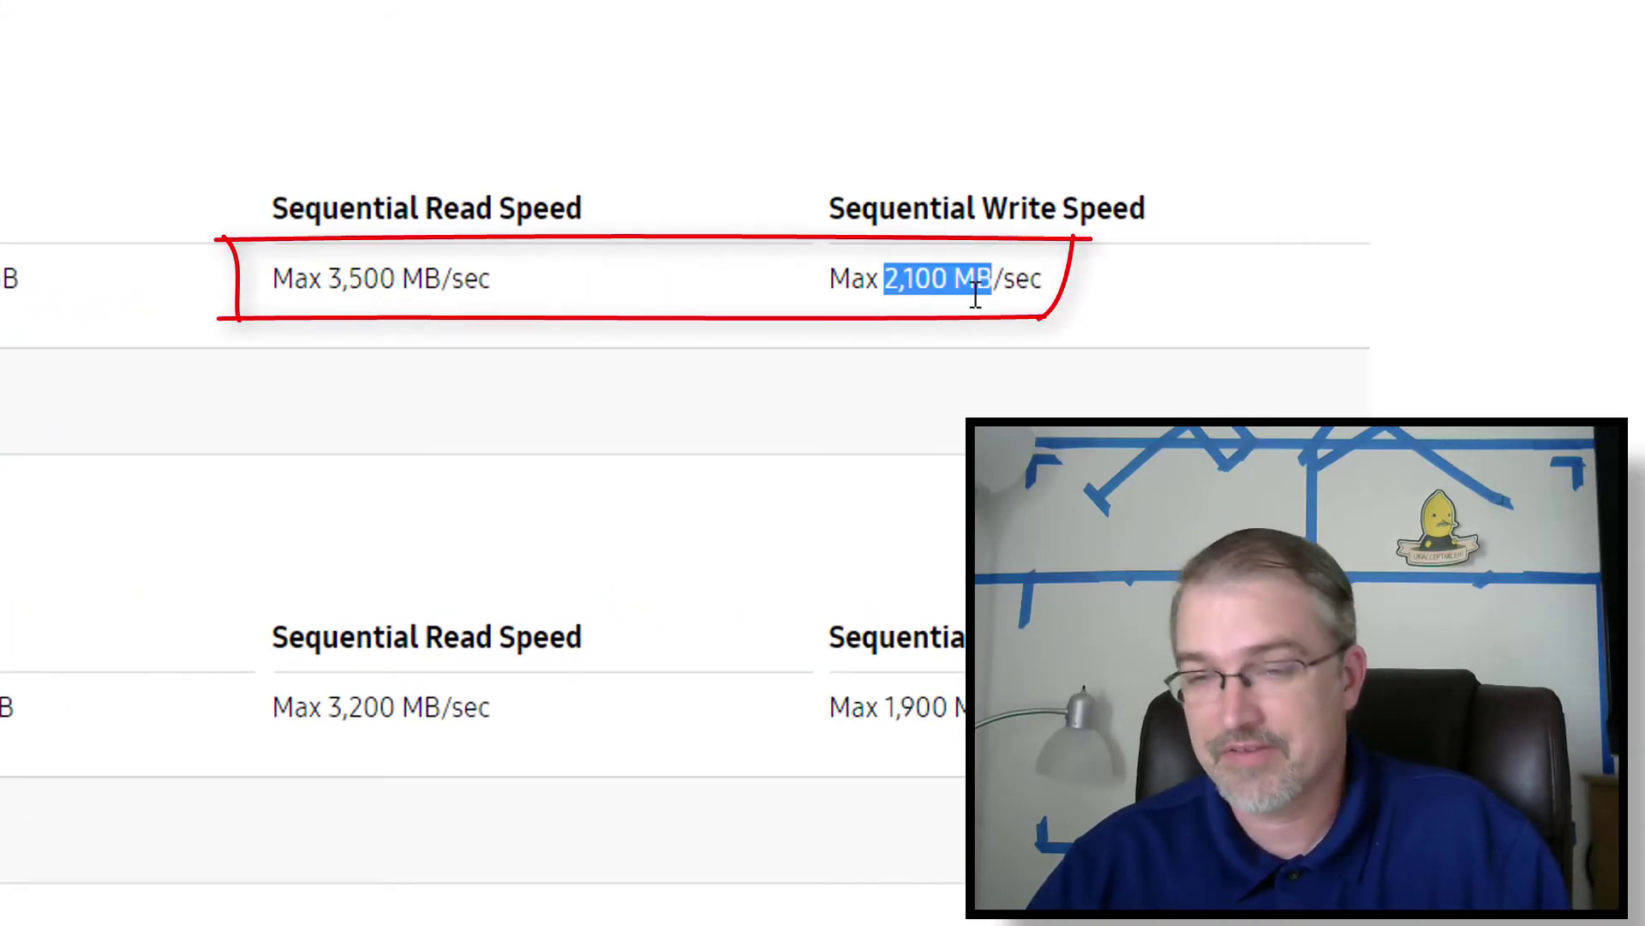